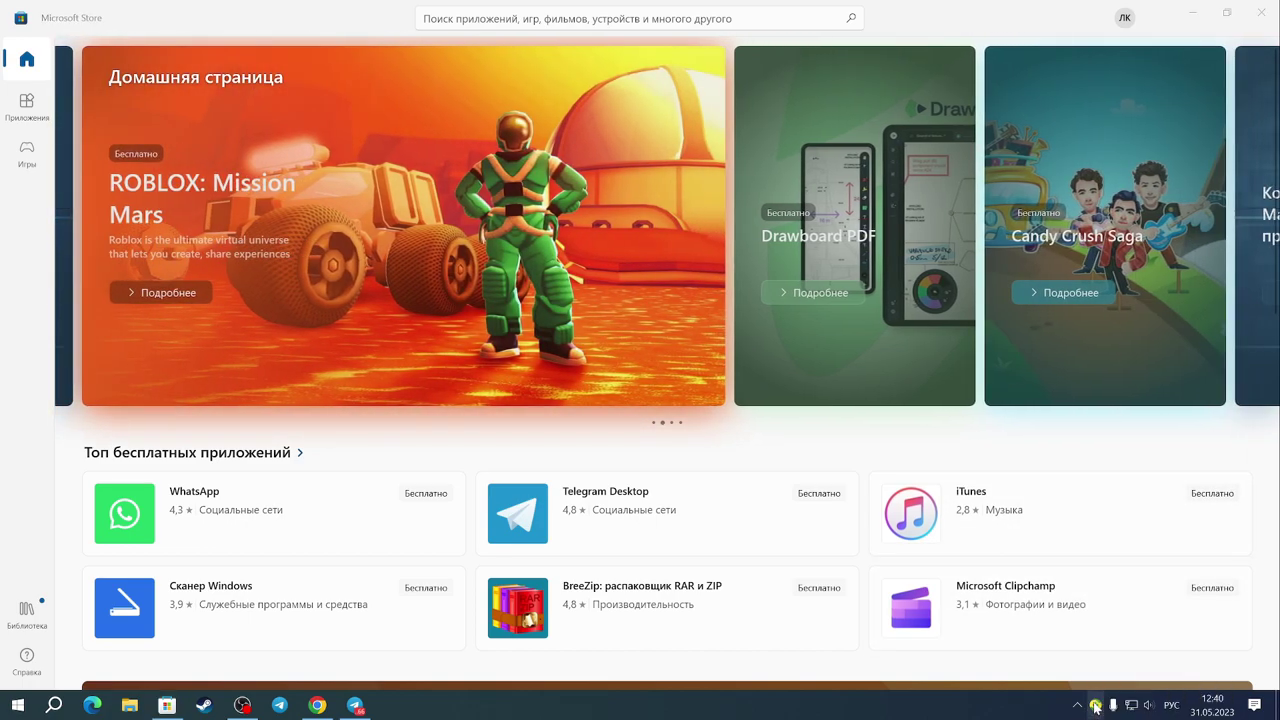
# - Exit 360 Total Security from the system tray and minimize the Microsoft Store window
pyautogui.rightClick(1095, 706)
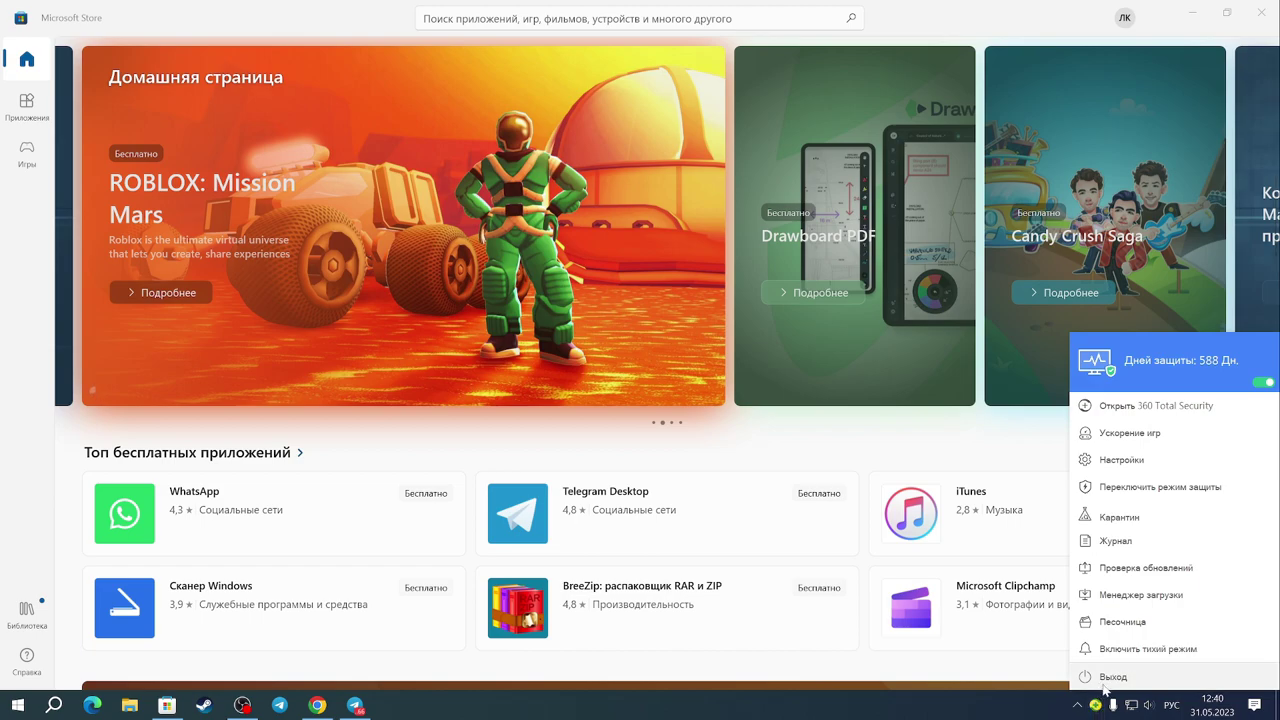
pyautogui.click(1100, 679)
pyautogui.click(650, 388)
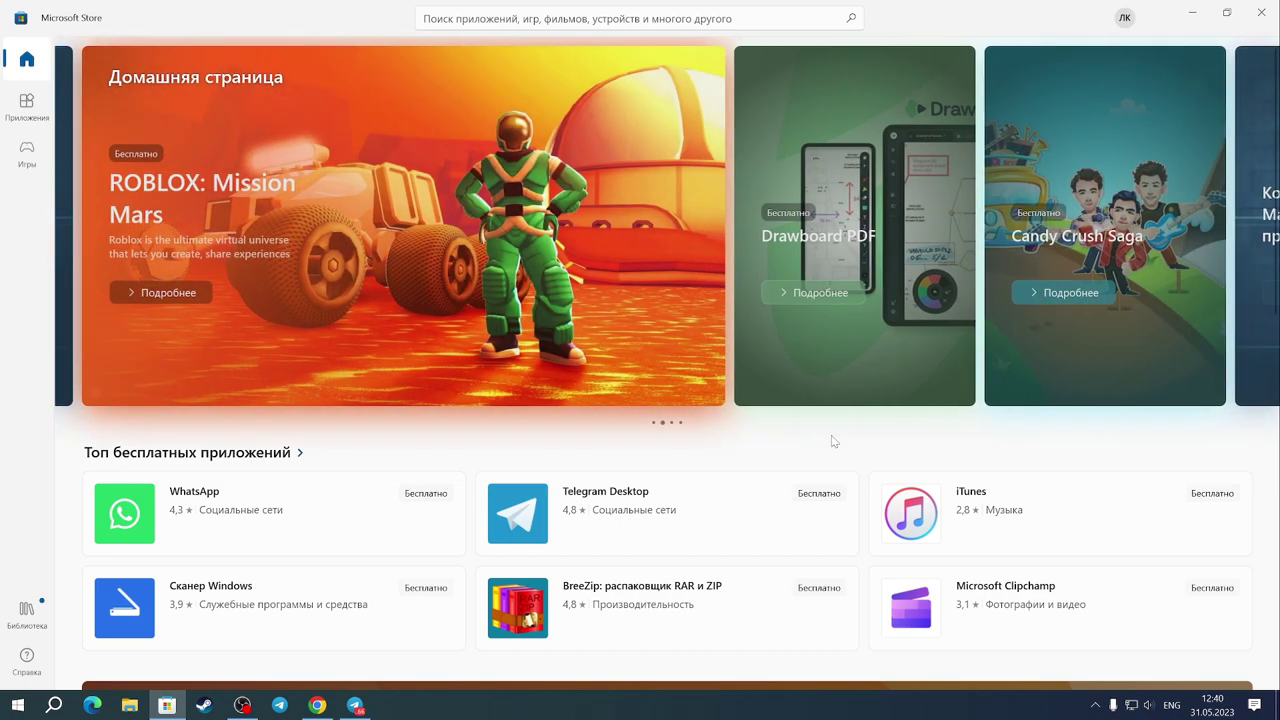
pyautogui.click(1192, 13)
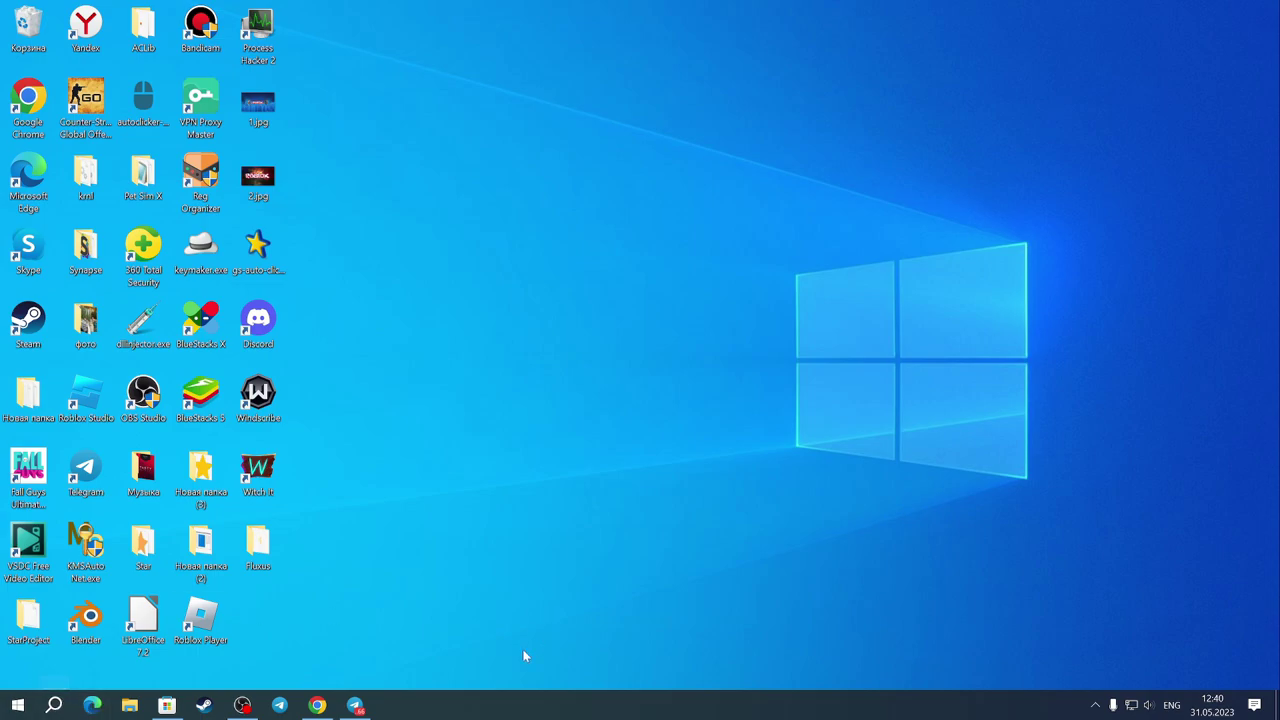
# - Check the taskbar's search display options and leave them as they are
pyautogui.rightClick(459, 706)
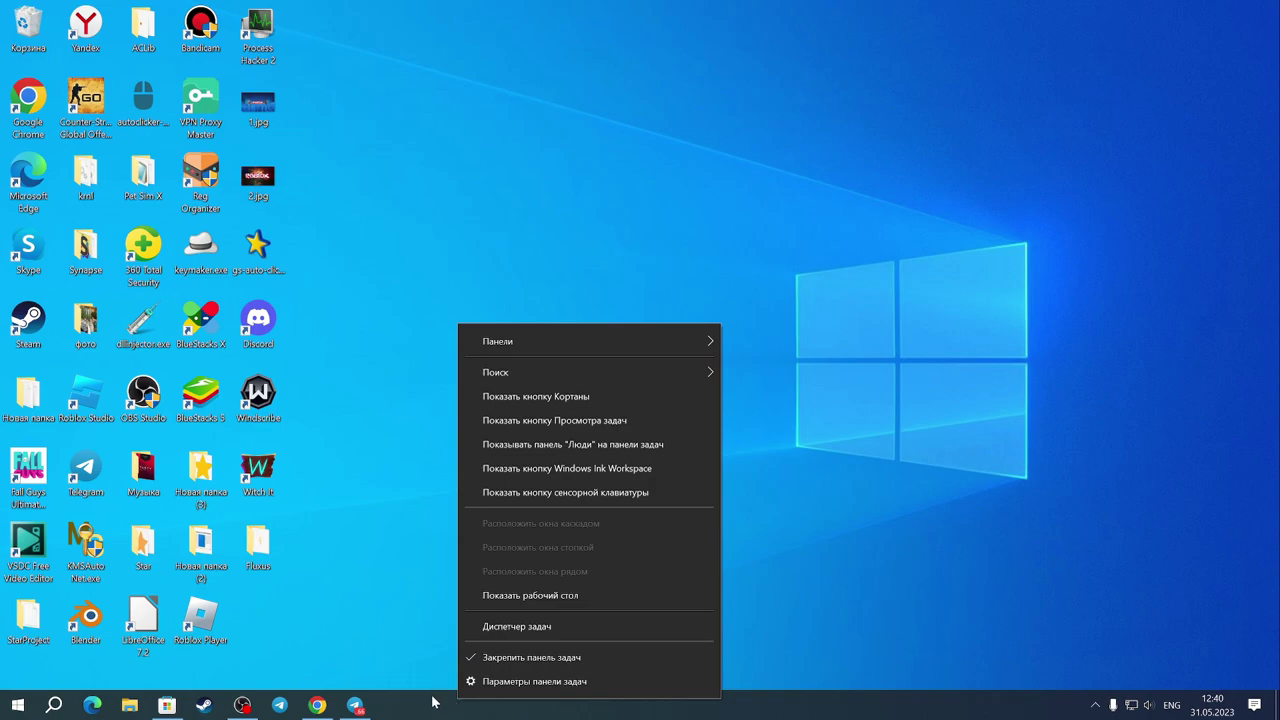
pyautogui.moveTo(516, 374)
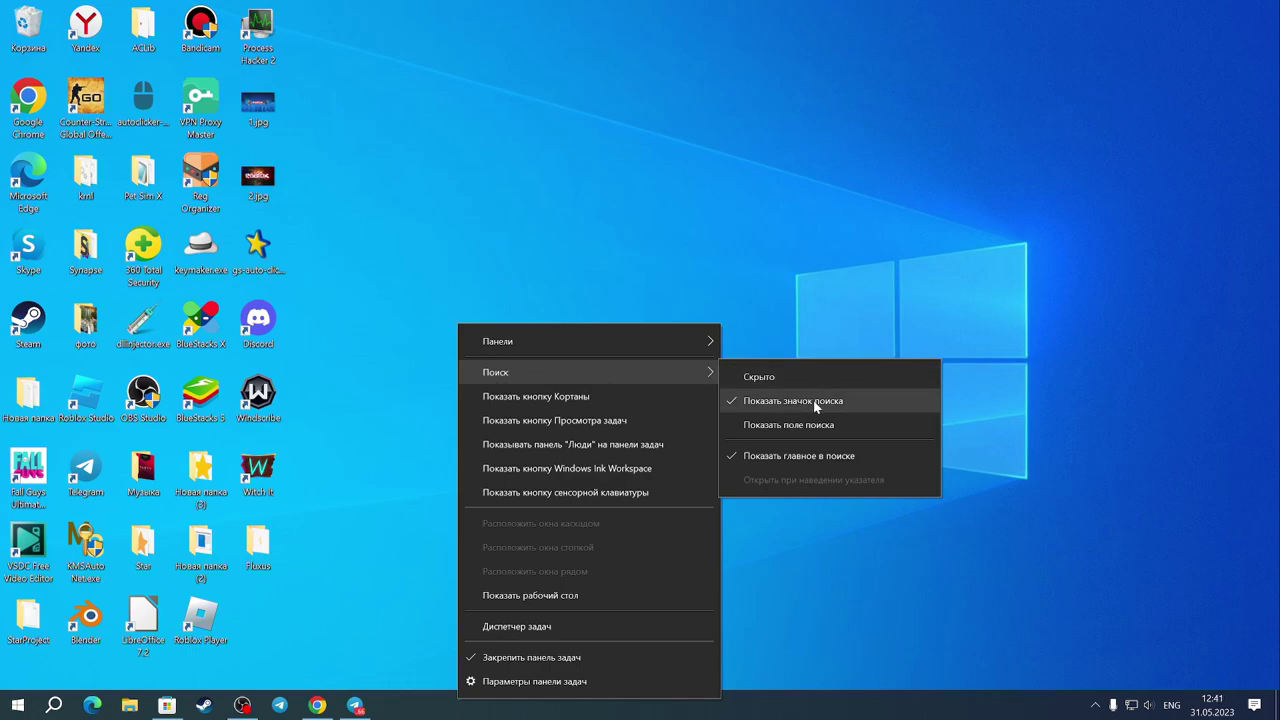
pyautogui.press('Escape')
pyautogui.click(687, 381)
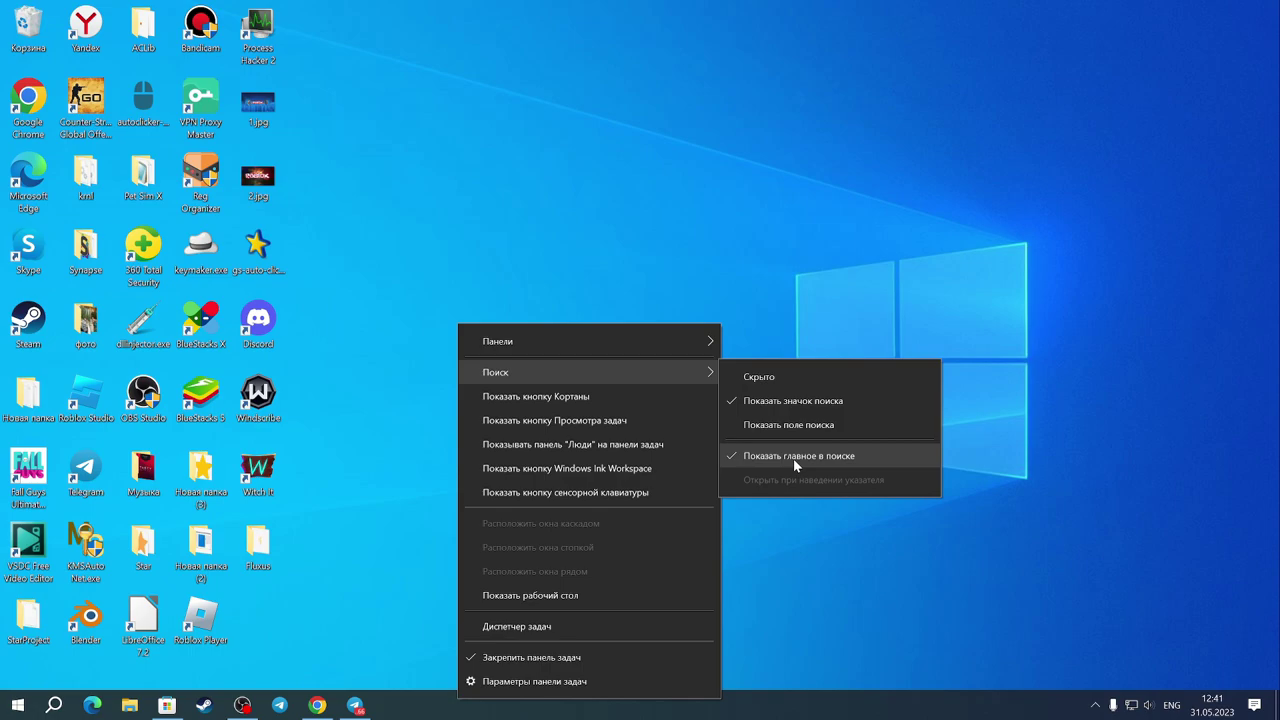
pyautogui.click(764, 708)
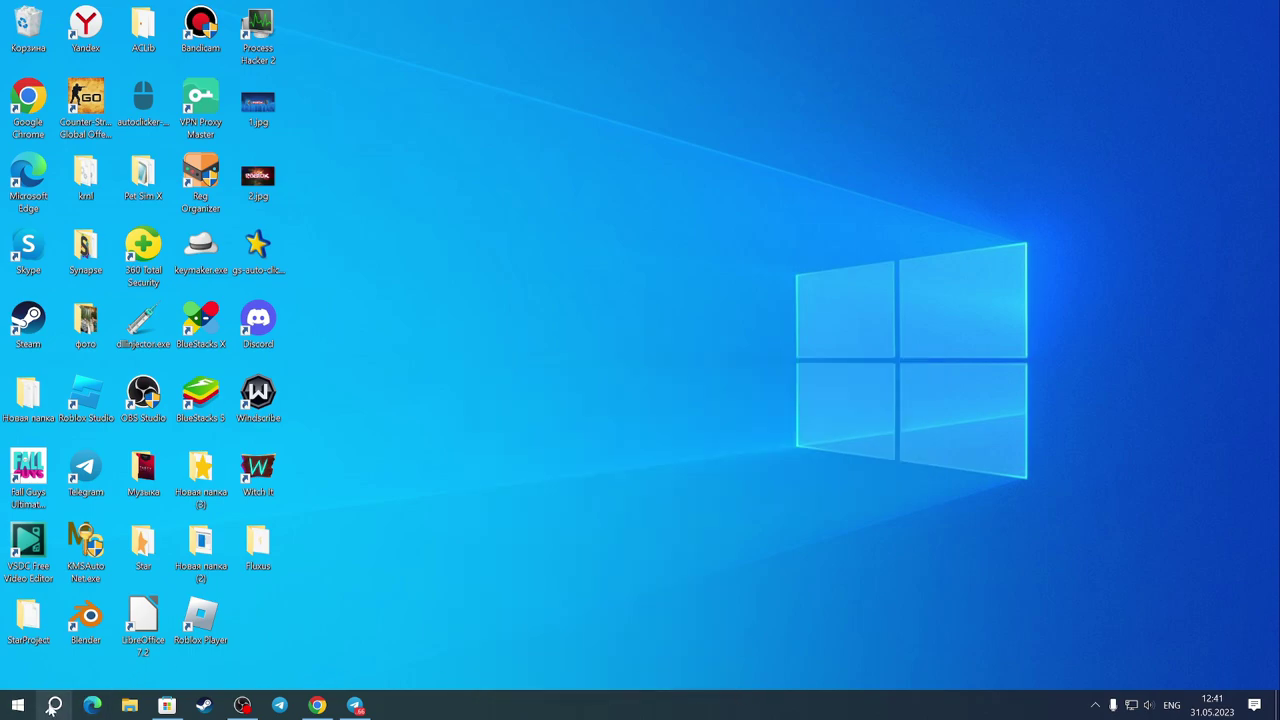
# - Search Windows for "power" and open Windows PowerShell
pyautogui.click(52, 707)
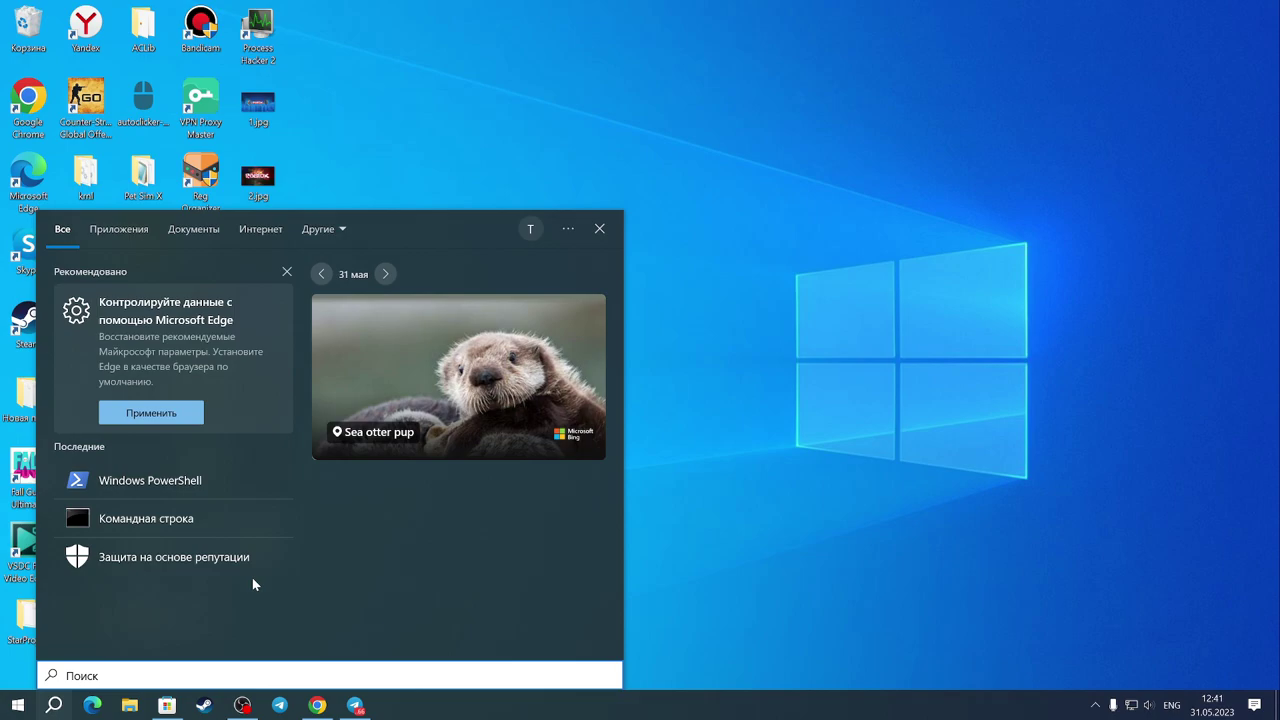
pyautogui.write('power')
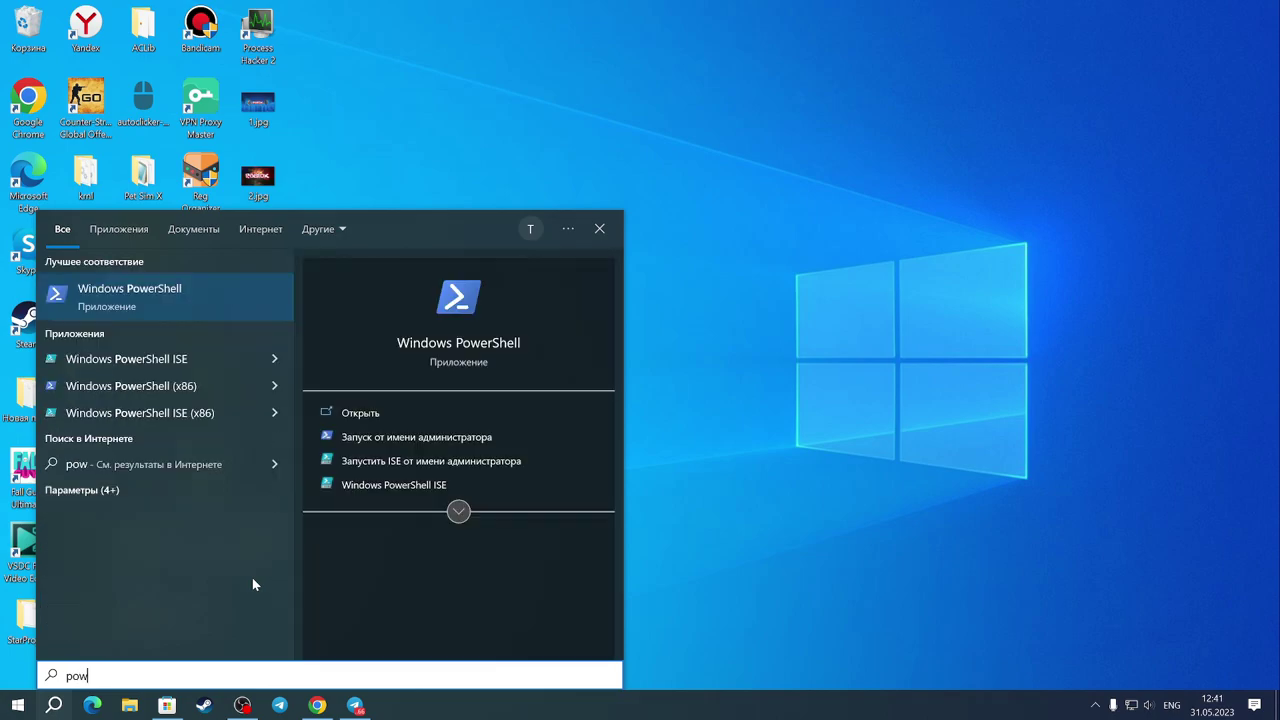
pyautogui.click(216, 300)
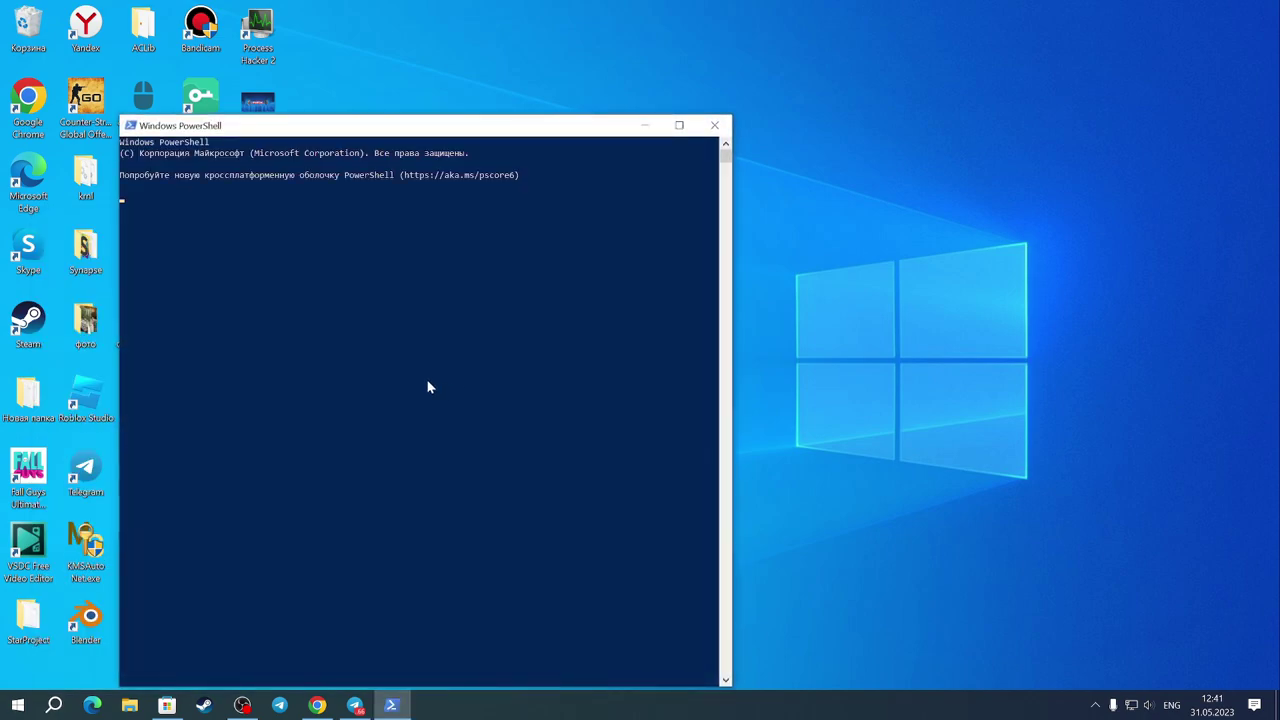
# - Switch to Telegram, copy the Get-AppxPackage windowsstore command from the channel post on reinstalling Microsoft Store, and minimize Telegram
pyautogui.click(355, 704)
pyautogui.moveTo(879, 480); pyautogui.dragTo(882, 428)
pyautogui.scroll(5, 882, 428)
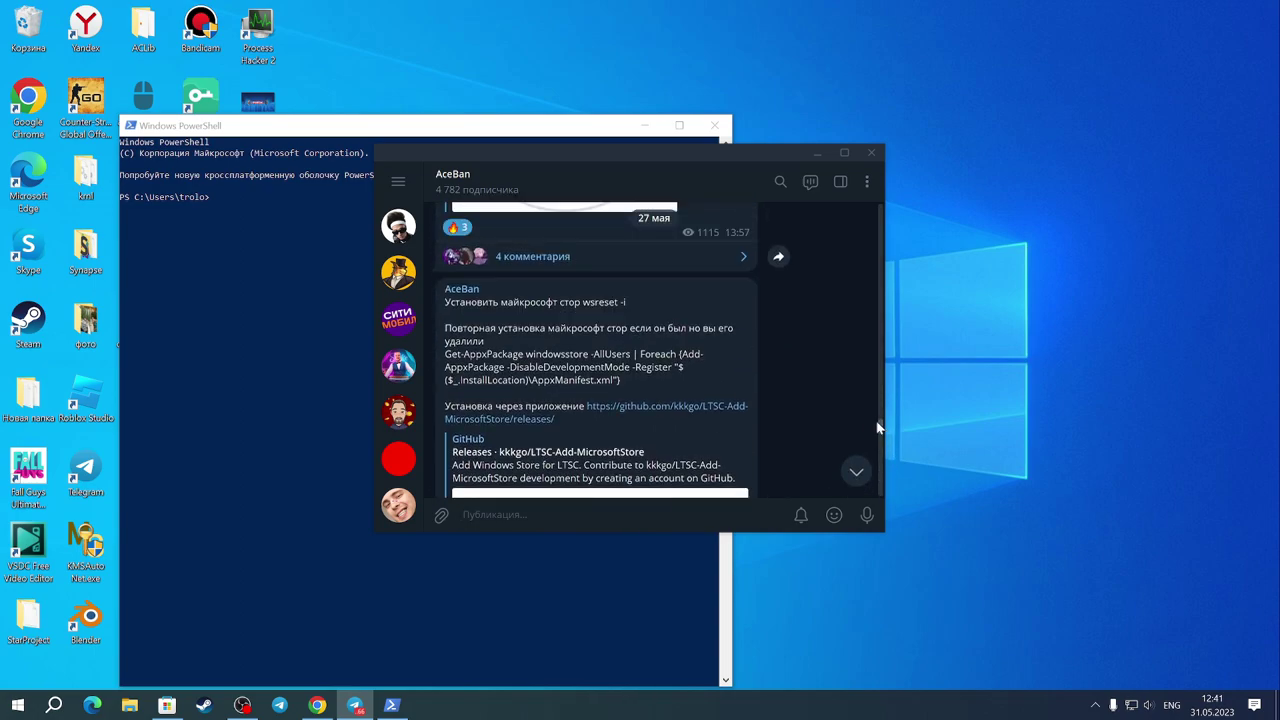
pyautogui.moveTo(445, 354); pyautogui.dragTo(621, 381)
pyautogui.rightClick(593, 372)
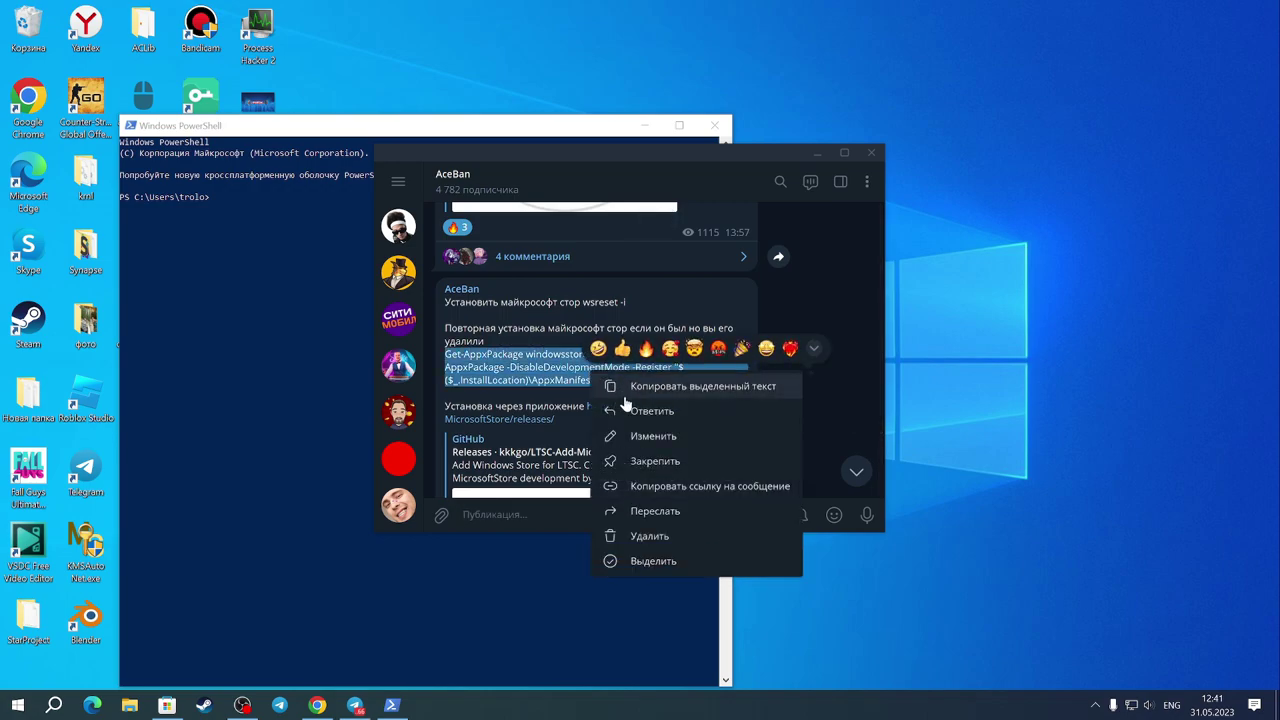
pyautogui.click(632, 396)
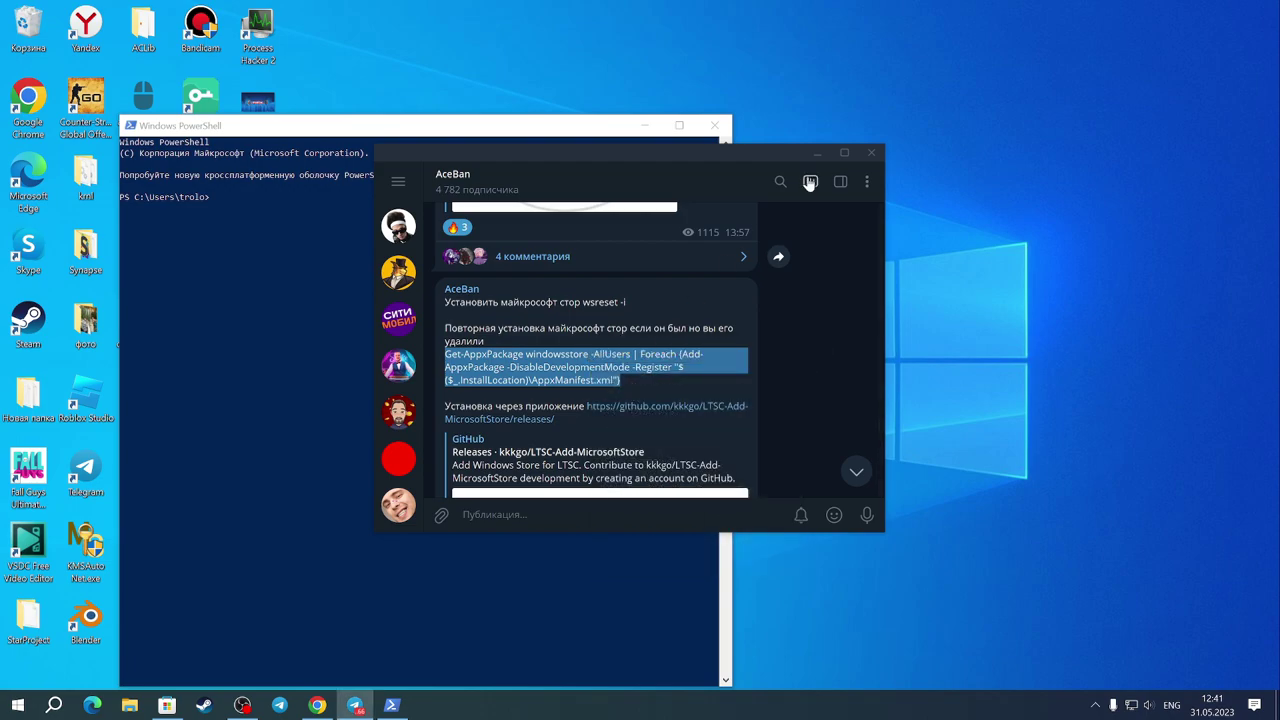
pyautogui.click(816, 152)
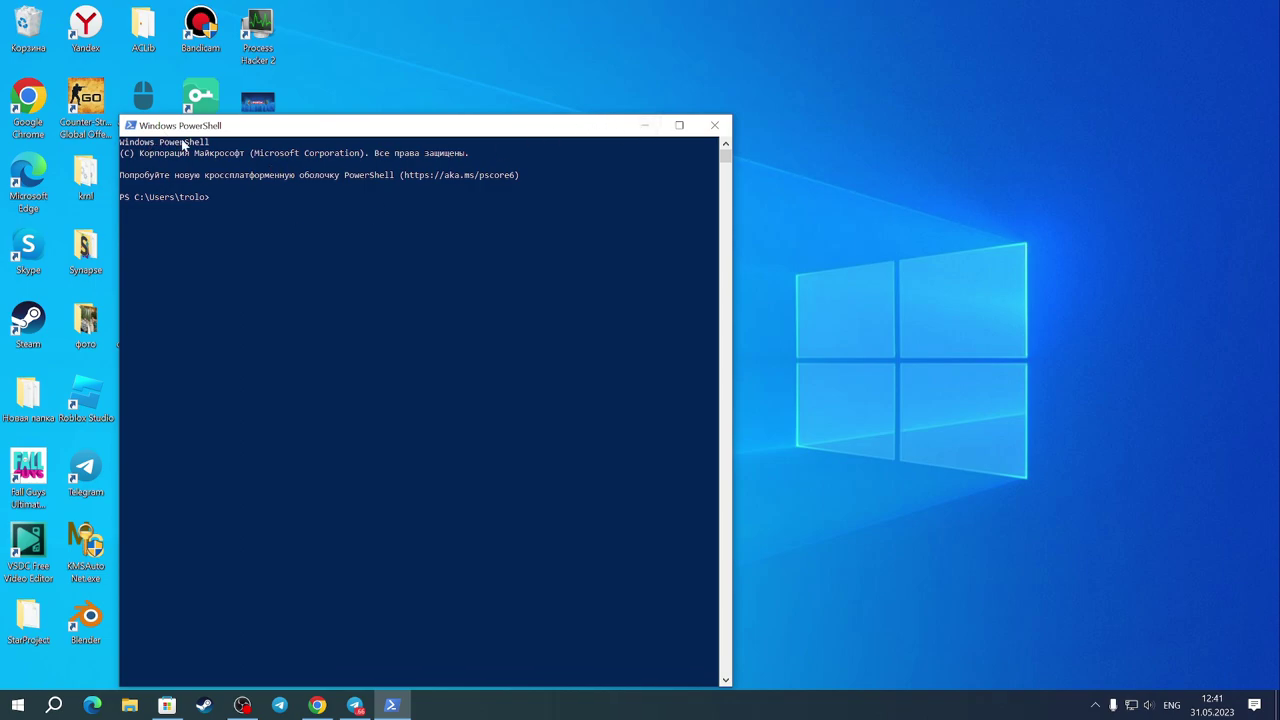
pyautogui.click(714, 125)
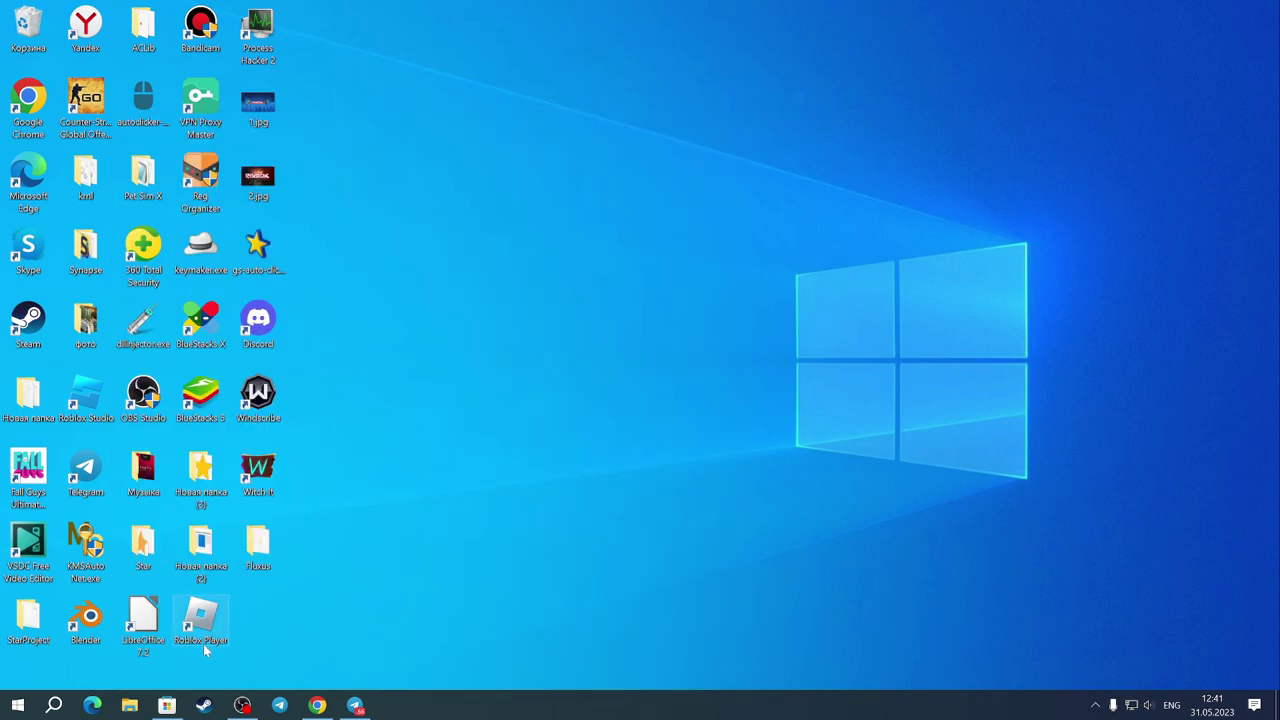
pyautogui.click(54, 705)
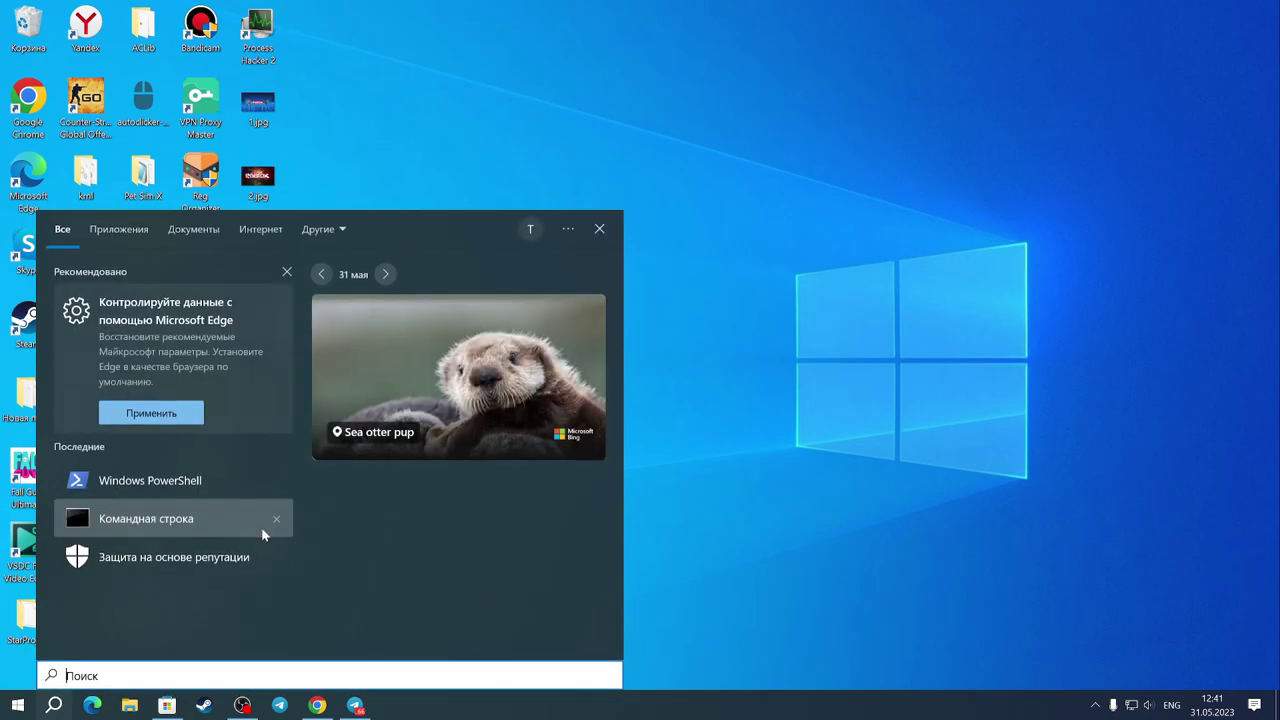
pyautogui.click(164, 489)
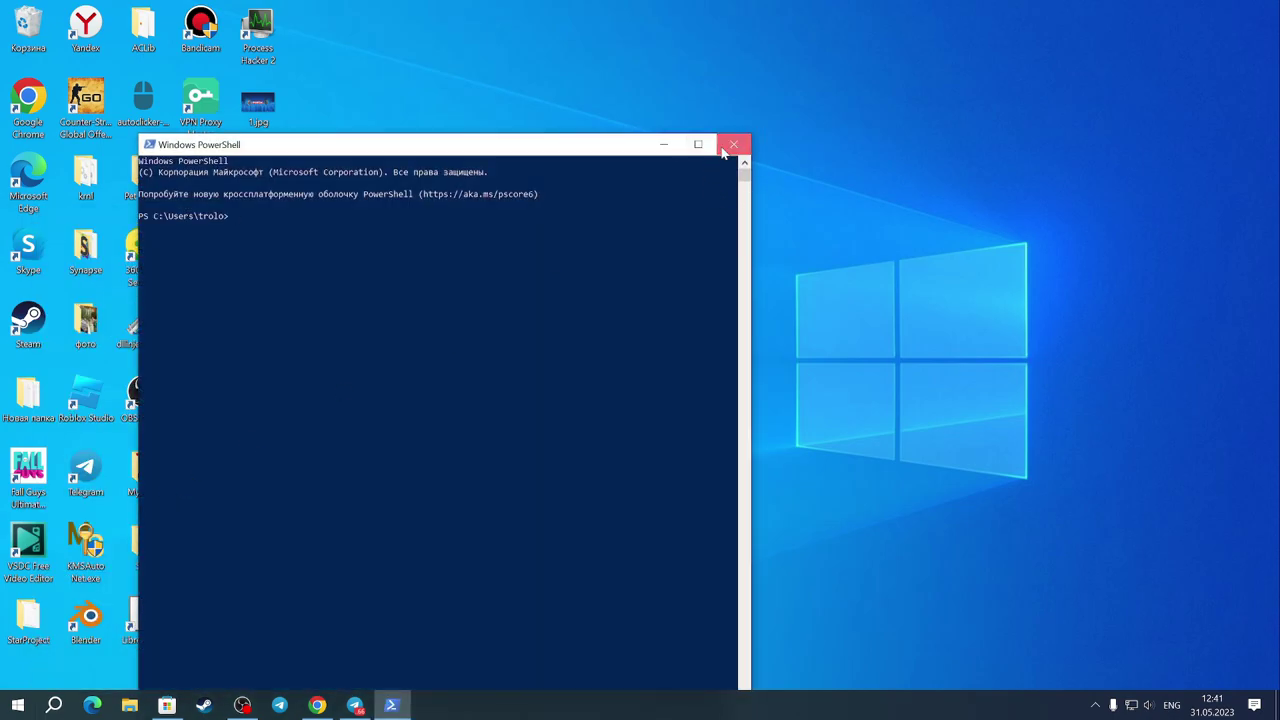
pyautogui.click(740, 140)
# - Find Windows PowerShell among the recent searches and run it as administrator
pyautogui.click(55, 703)
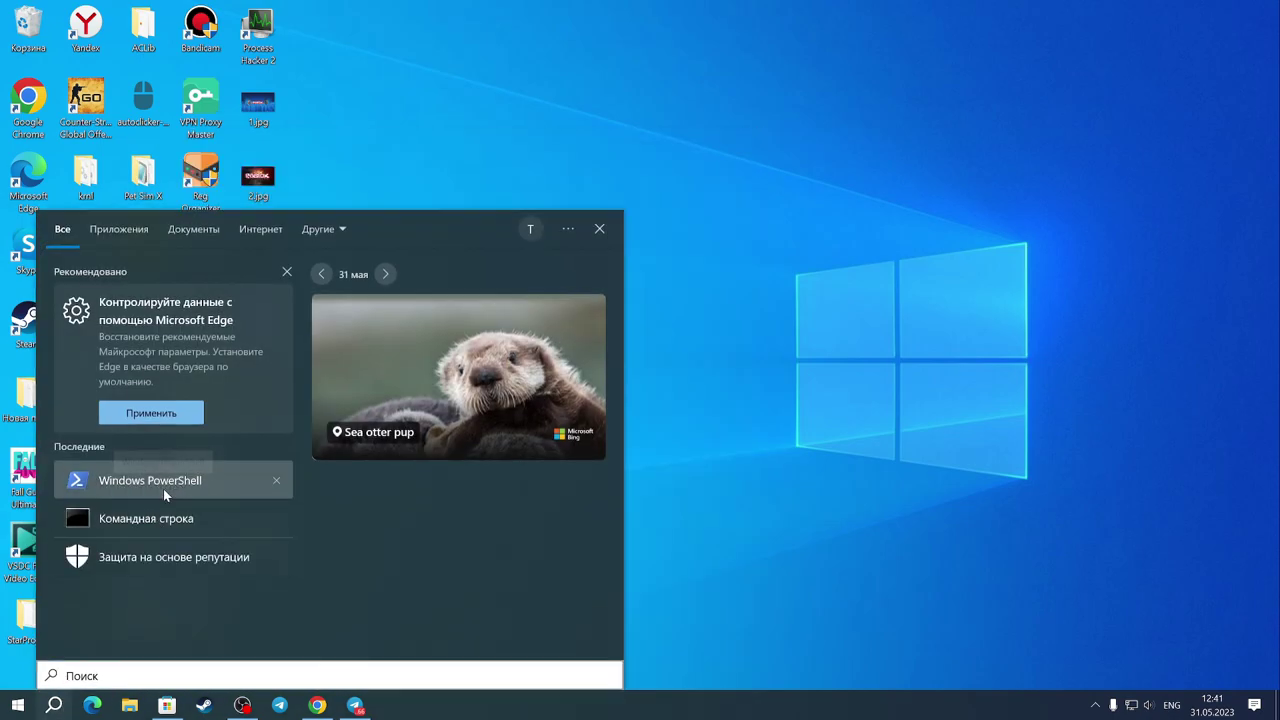
pyautogui.rightClick(163, 488)
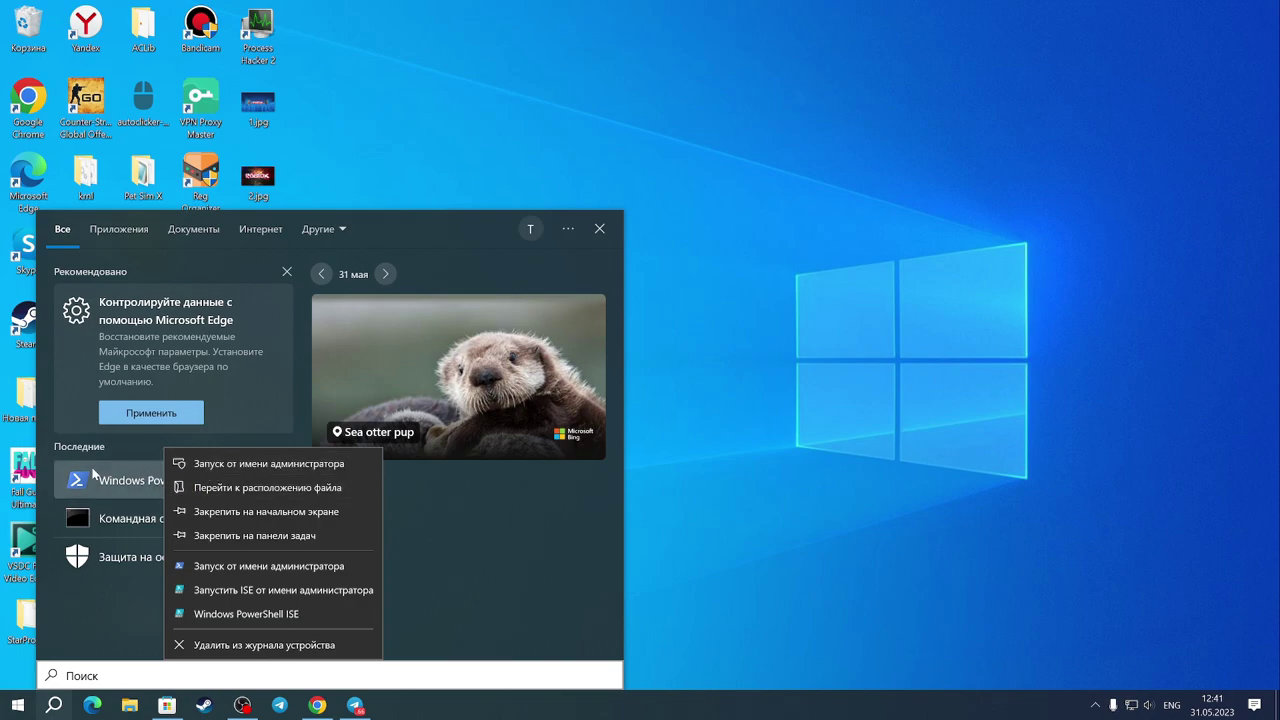
pyautogui.click(199, 466)
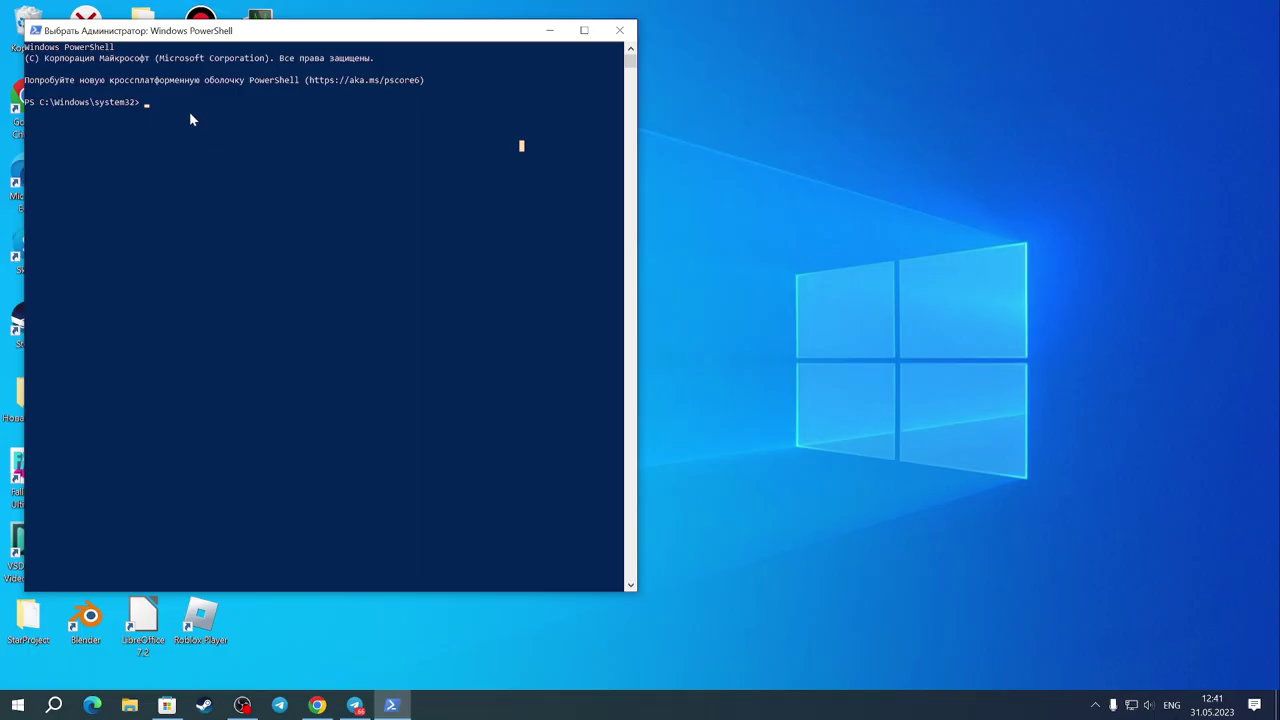
pyautogui.click(166, 104)
pyautogui.press('Escape')
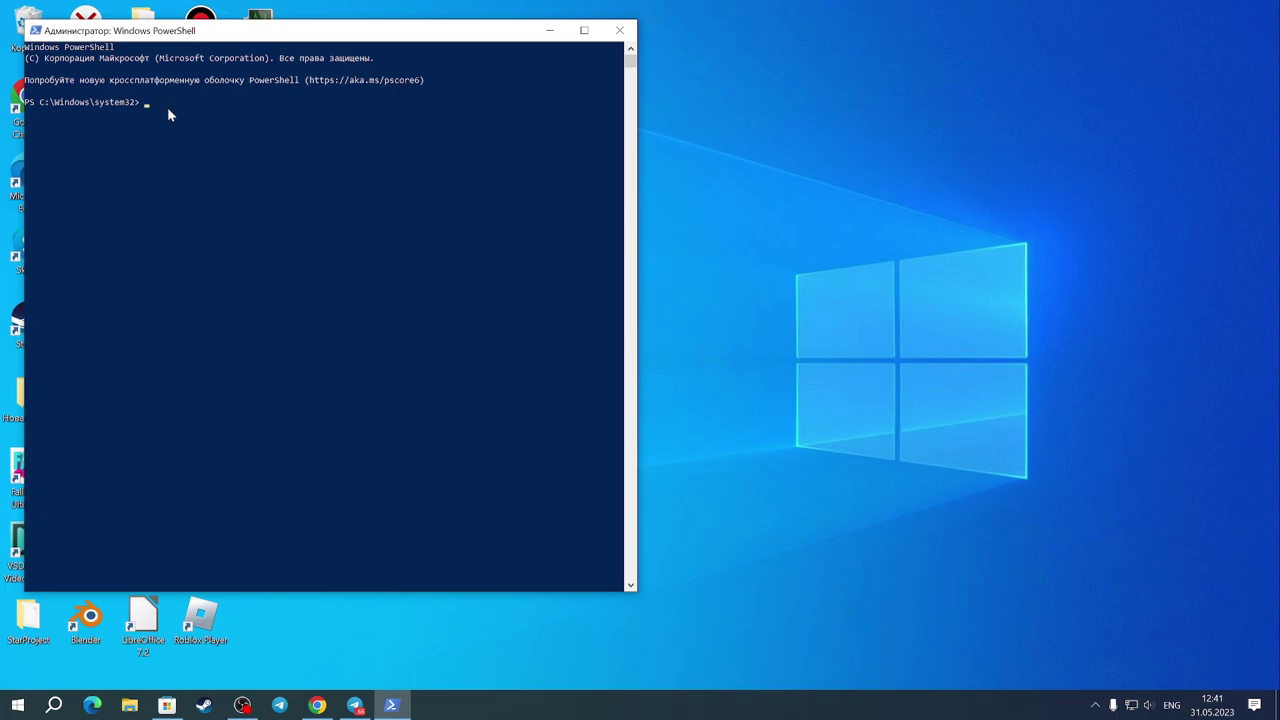
# - Paste and run Get-AppxPackage windowsstore -AllUsers | Foreach {Add-AppxPackage -DisableDevelopmentMode -Register "$($_.InstallLocation)\AppxManifest.xml"} in the administrator PowerShell, and close the window
pyautogui.click(355, 705)
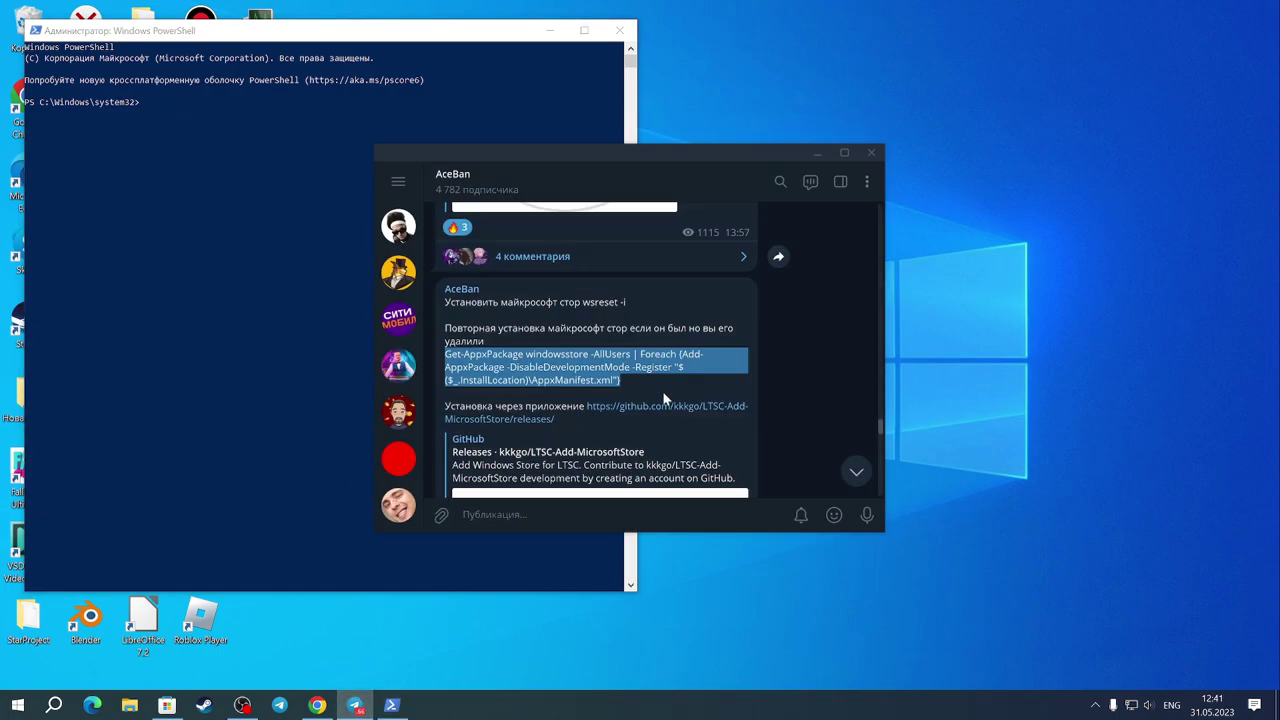
pyautogui.click(817, 155)
pyautogui.click(271, 136)
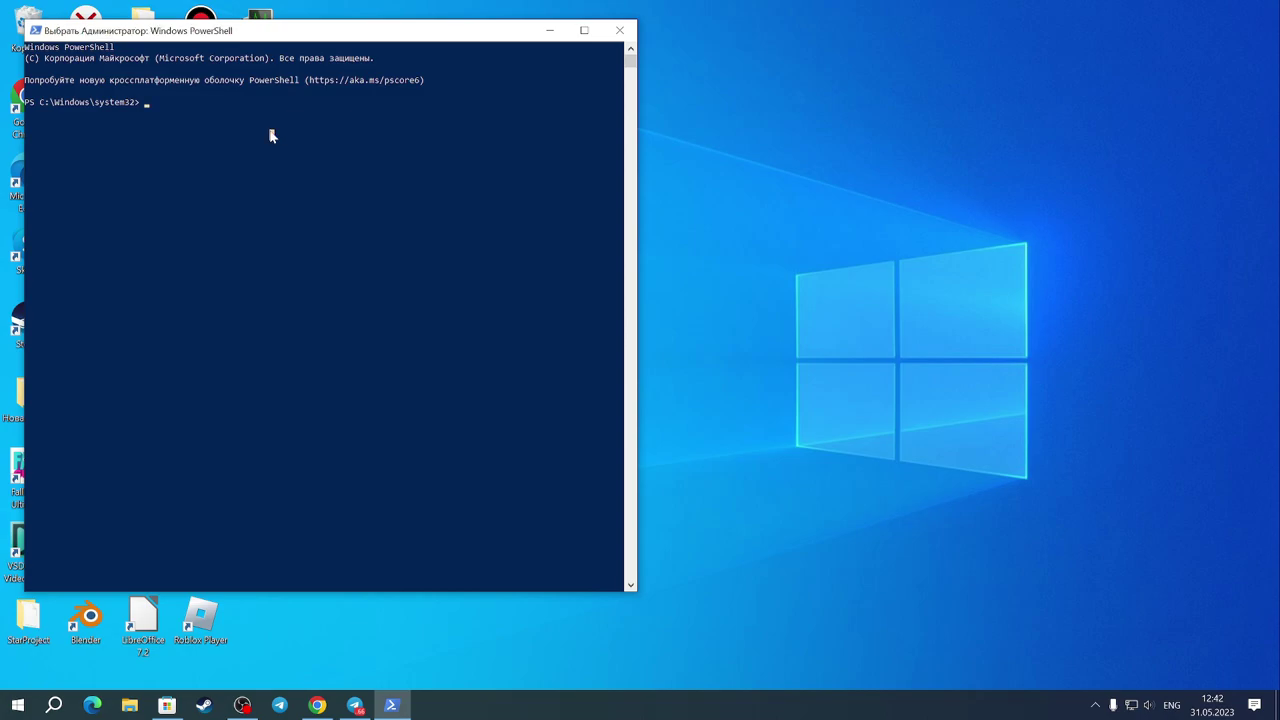
pyautogui.rightClick(271, 136)
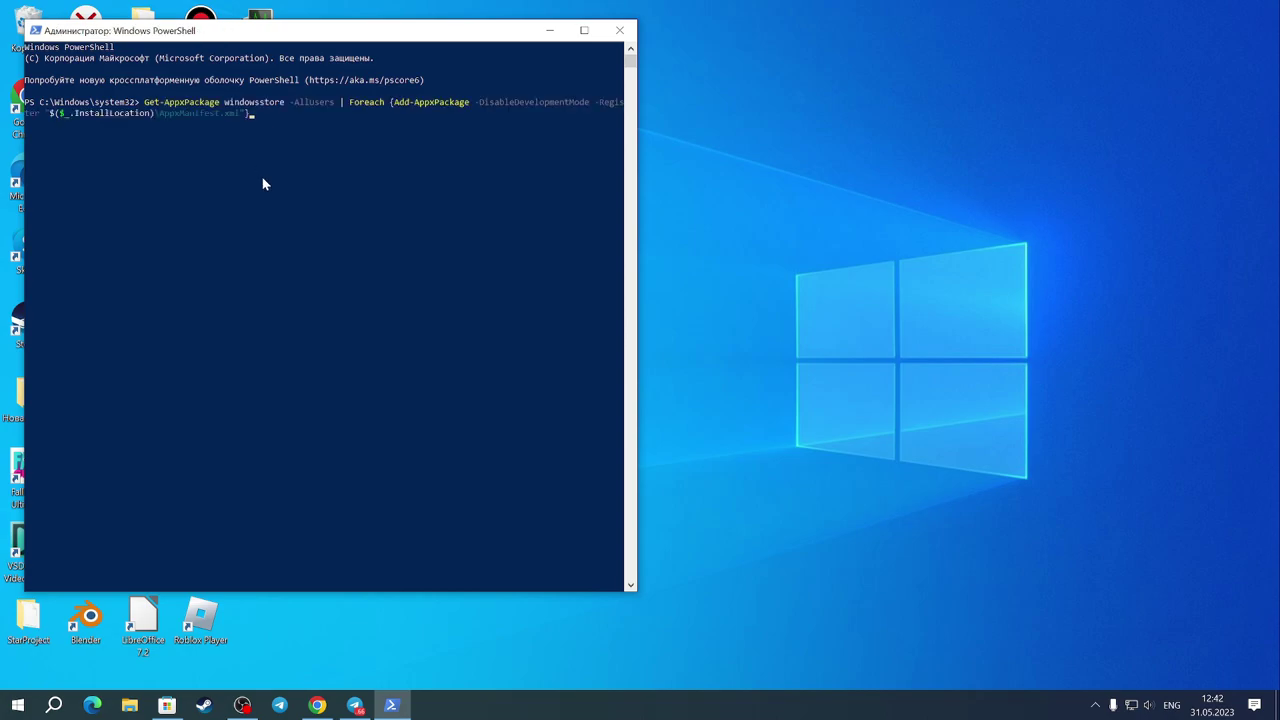
pyautogui.press('Return')
pyautogui.click(621, 31)
# - Switch to Microsoft Store, look through its home page to check that it loads, and minimize it
pyautogui.click(167, 705)
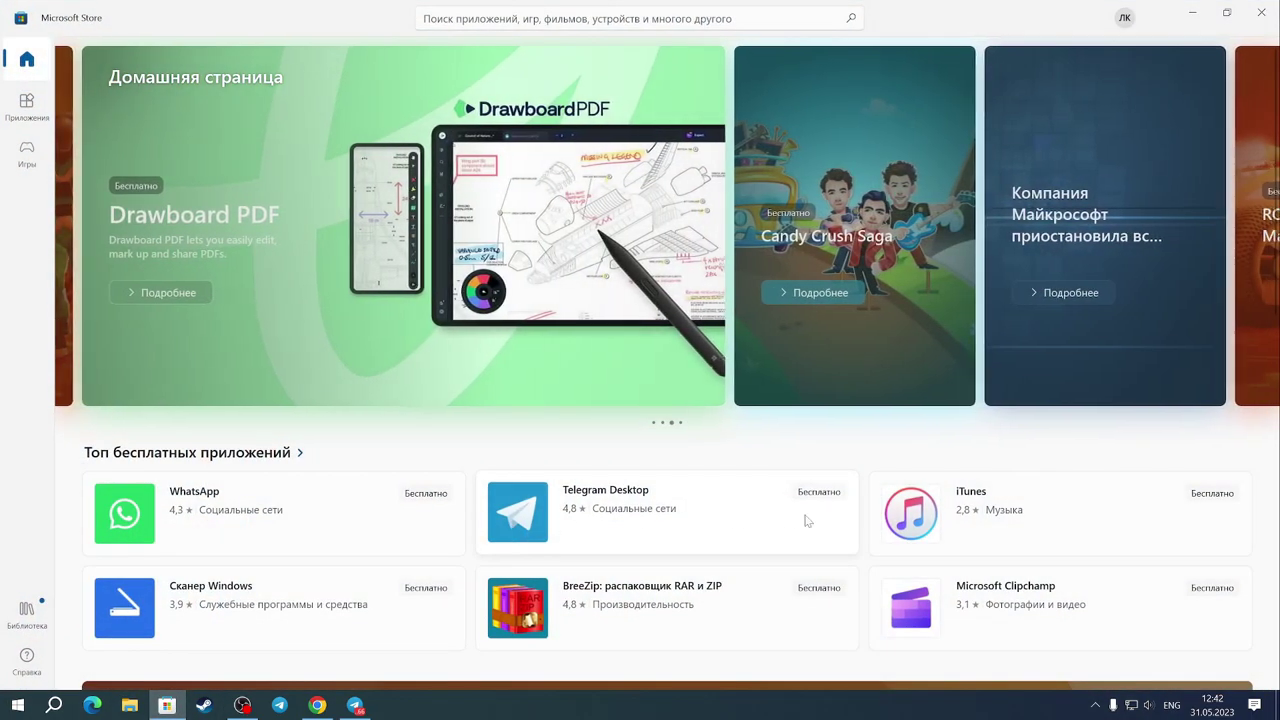
pyautogui.scroll(-4, 806, 522)
pyautogui.scroll(-4, 745, 532)
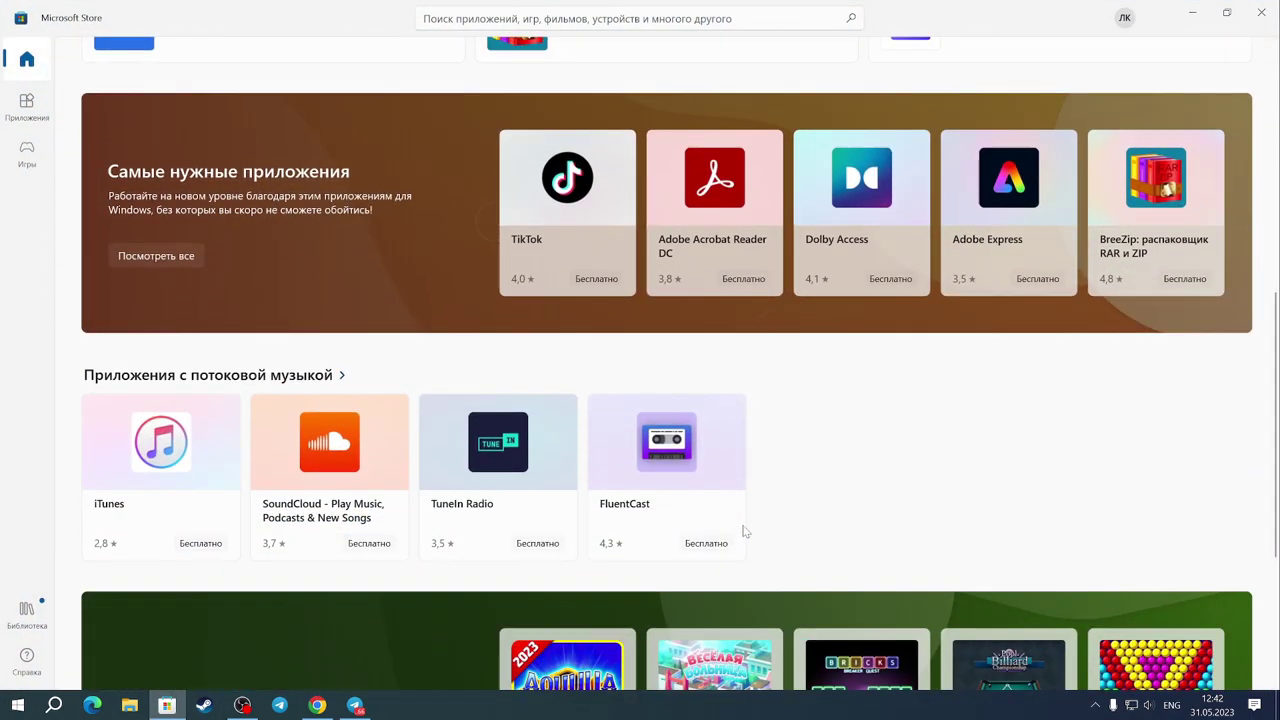
pyautogui.scroll(4, 744, 532)
pyautogui.scroll(1, 744, 532)
pyautogui.scroll(-1, 744, 532)
pyautogui.scroll(1, 744, 532)
pyautogui.scroll(1, 744, 532)
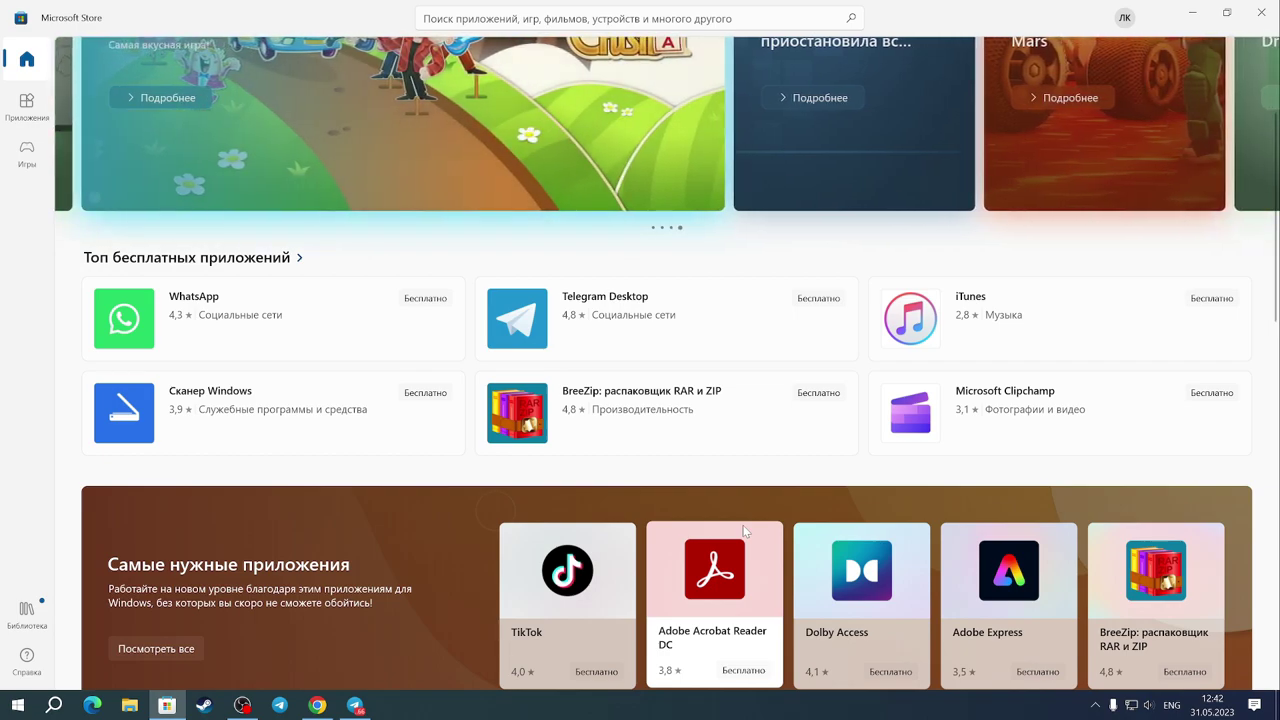
pyautogui.click(1191, 14)
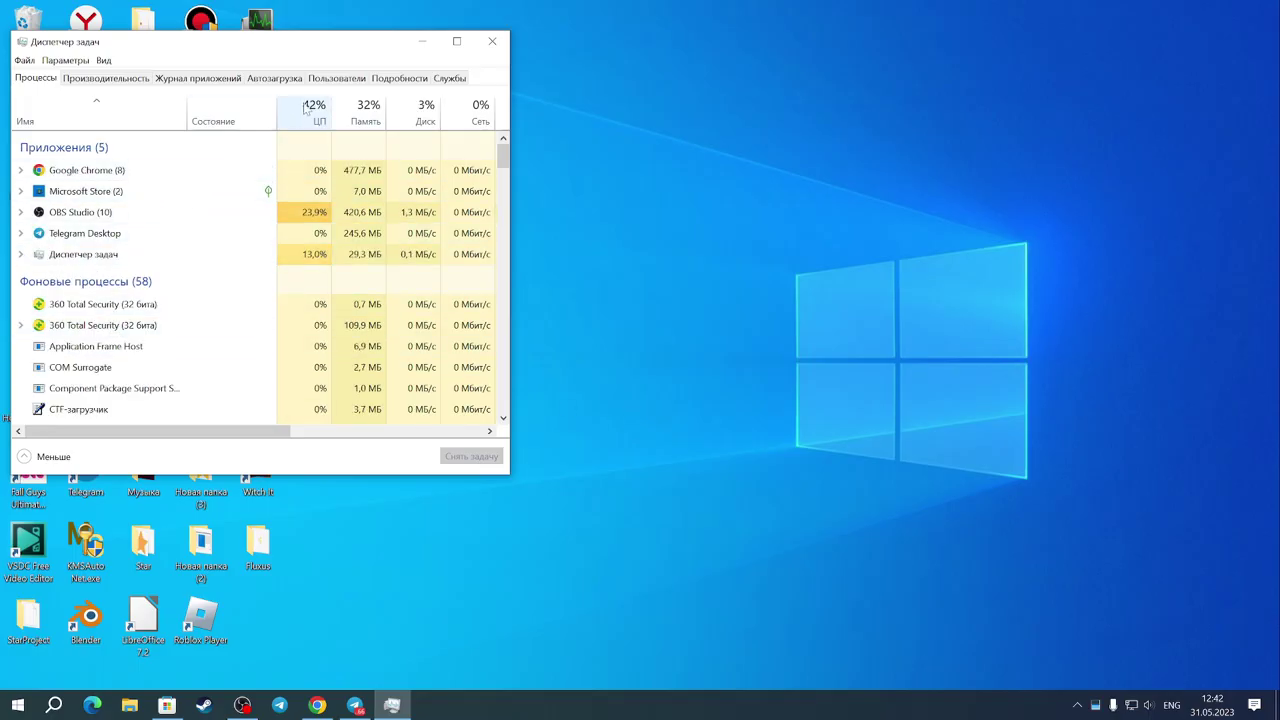
# - Examine the detailed list of running processes in Task Manager through to its end
pyautogui.click(380, 80)
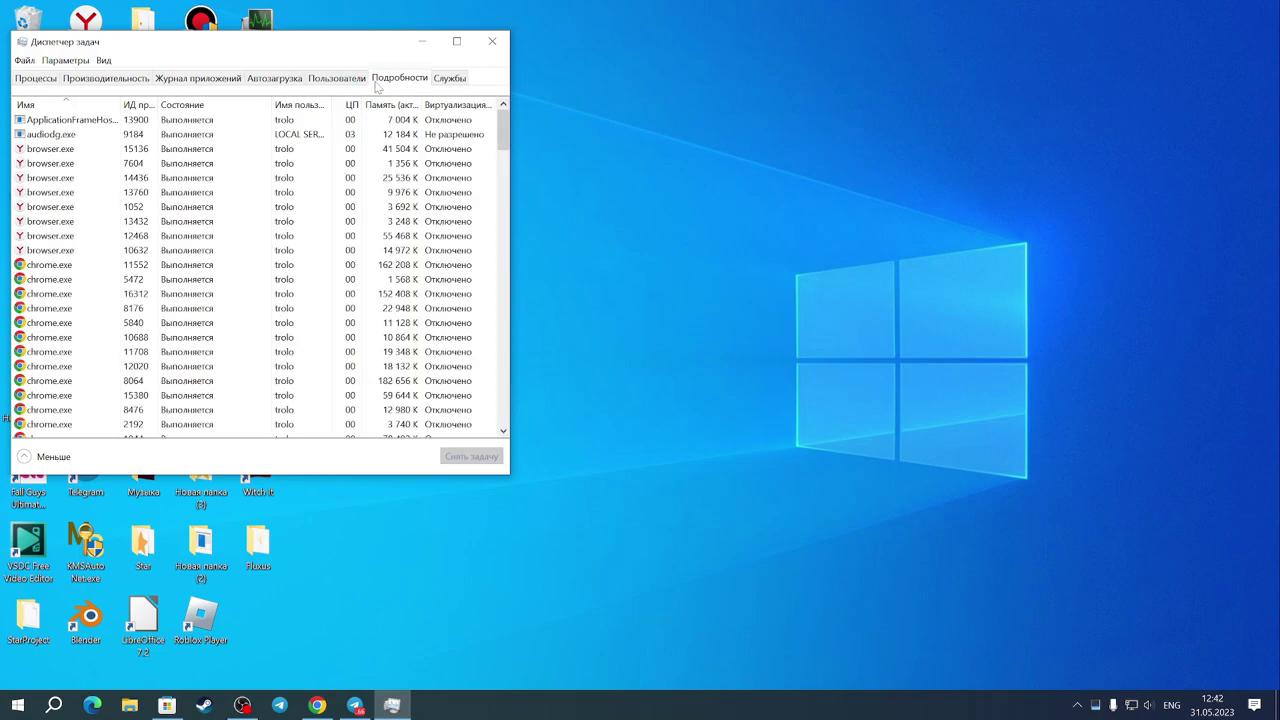
pyautogui.moveTo(507, 129); pyautogui.dragTo(503, 200)
pyautogui.scroll(10, 444, 240)
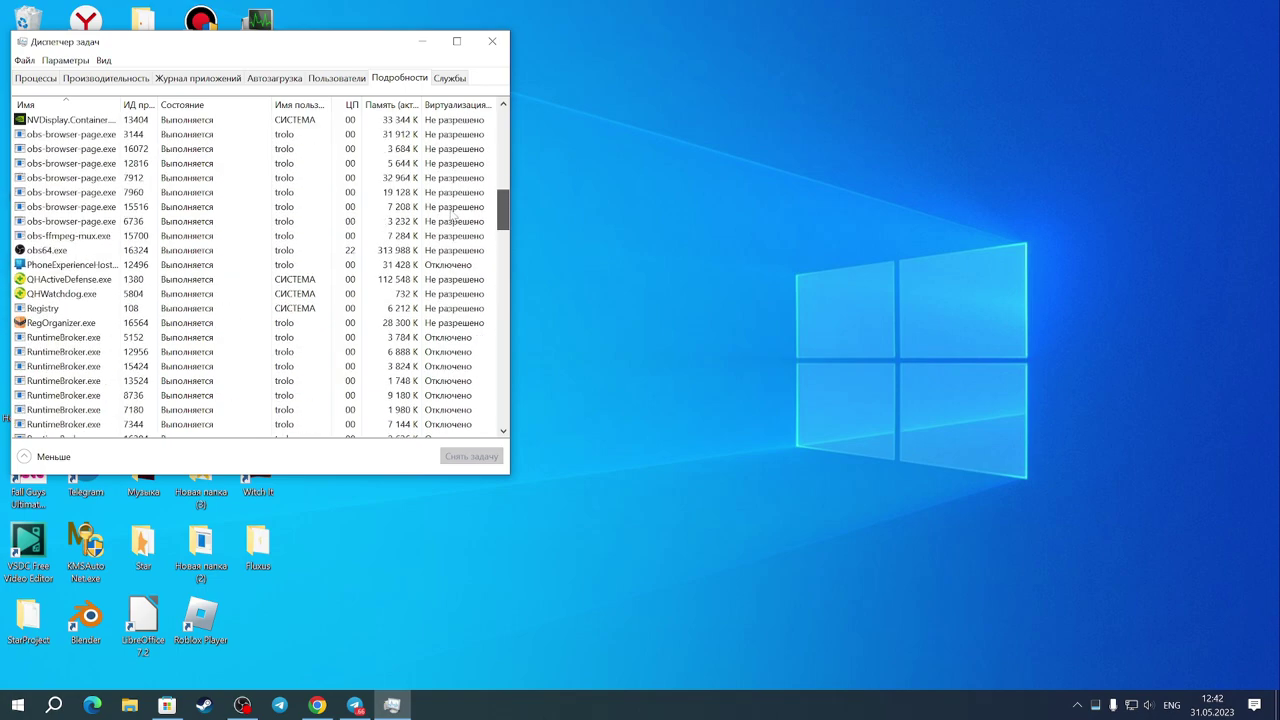
pyautogui.scroll(-10, 465, 147)
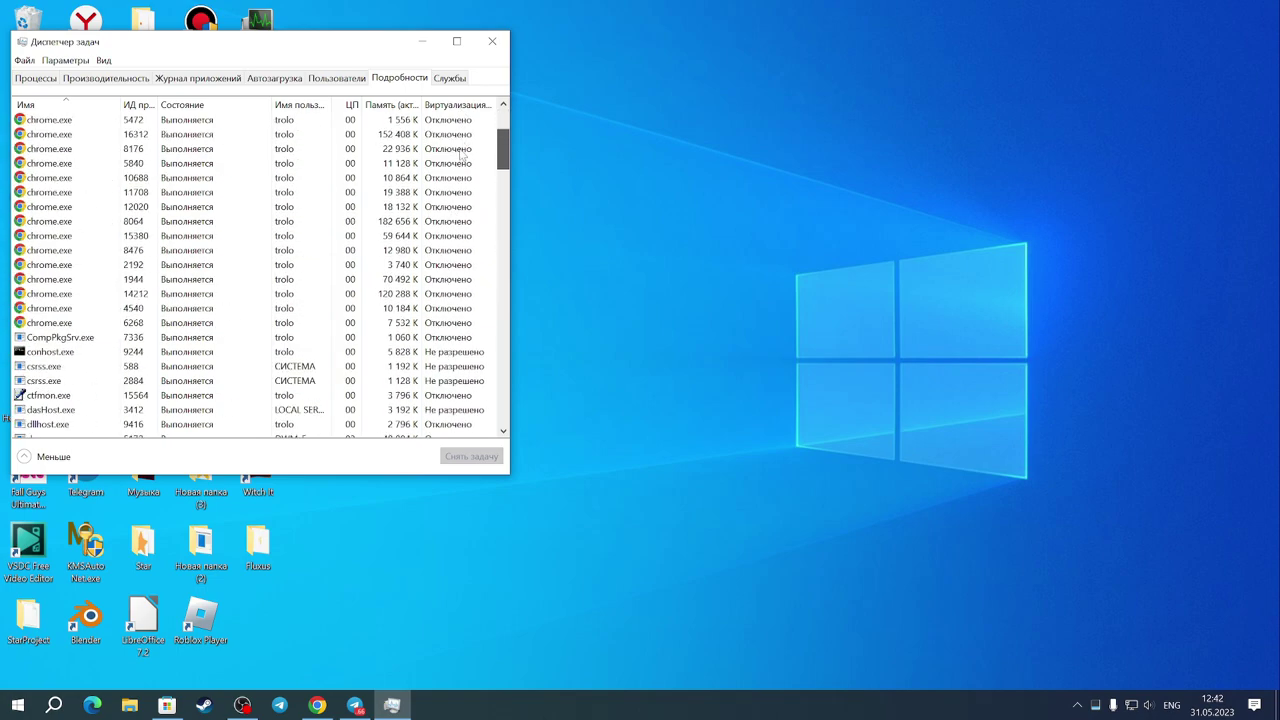
pyautogui.scroll(-7, 469, 177)
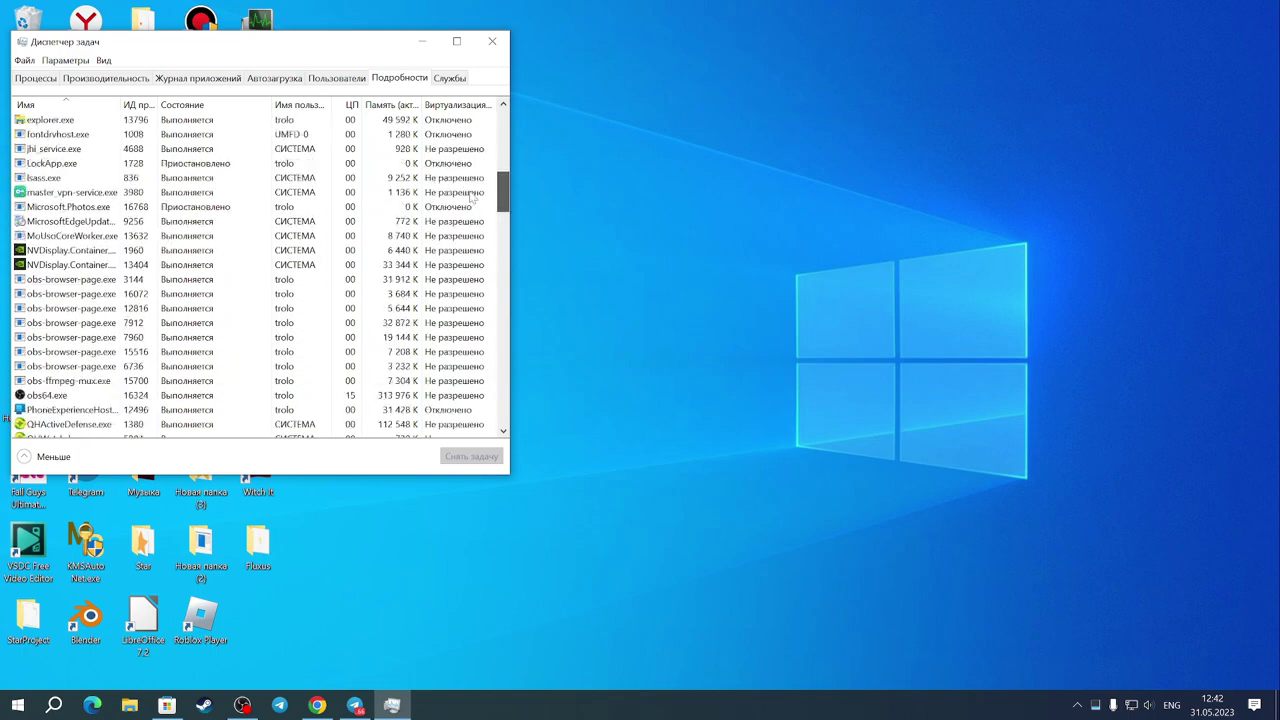
pyautogui.scroll(-6, 475, 229)
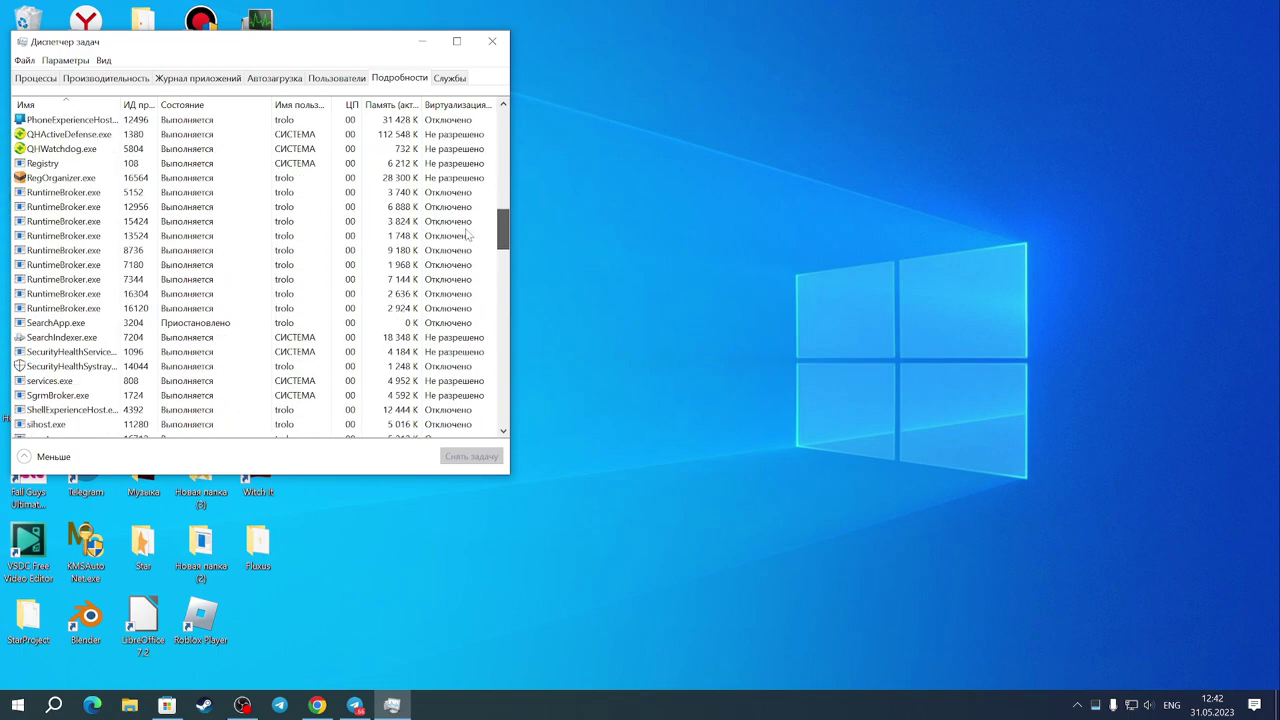
pyautogui.scroll(-15, 467, 266)
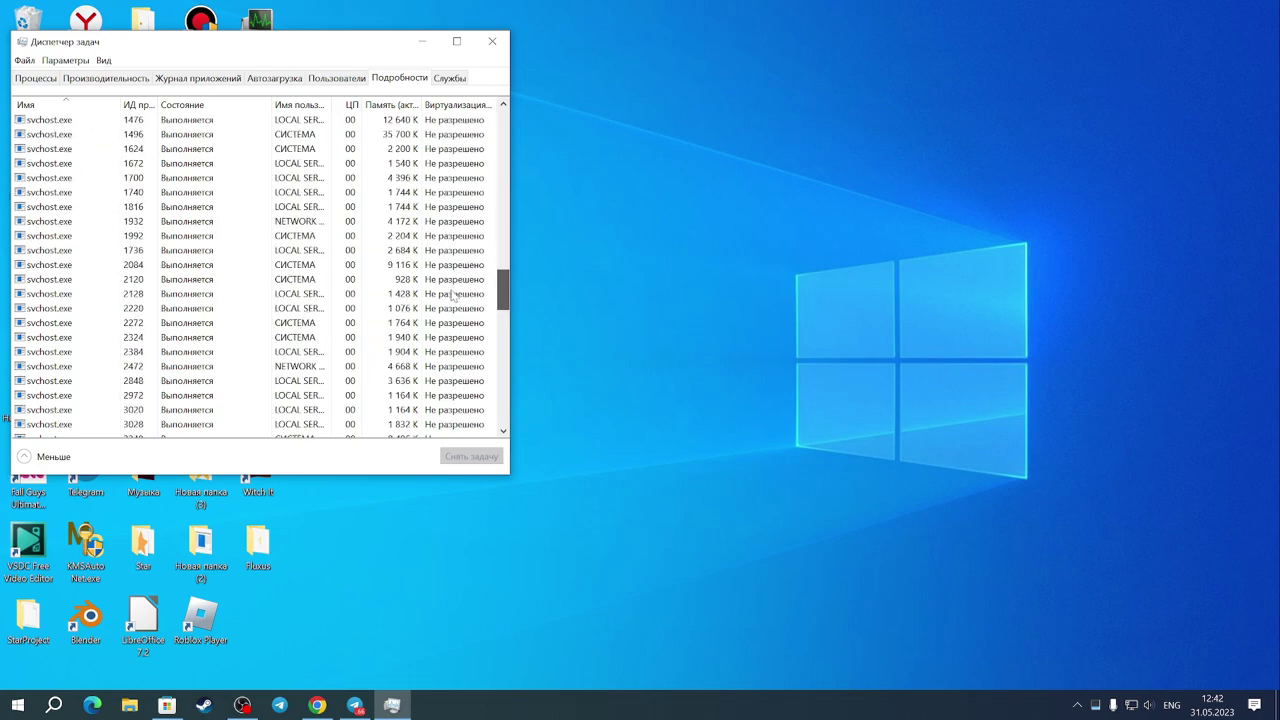
pyautogui.scroll(-7, 443, 373)
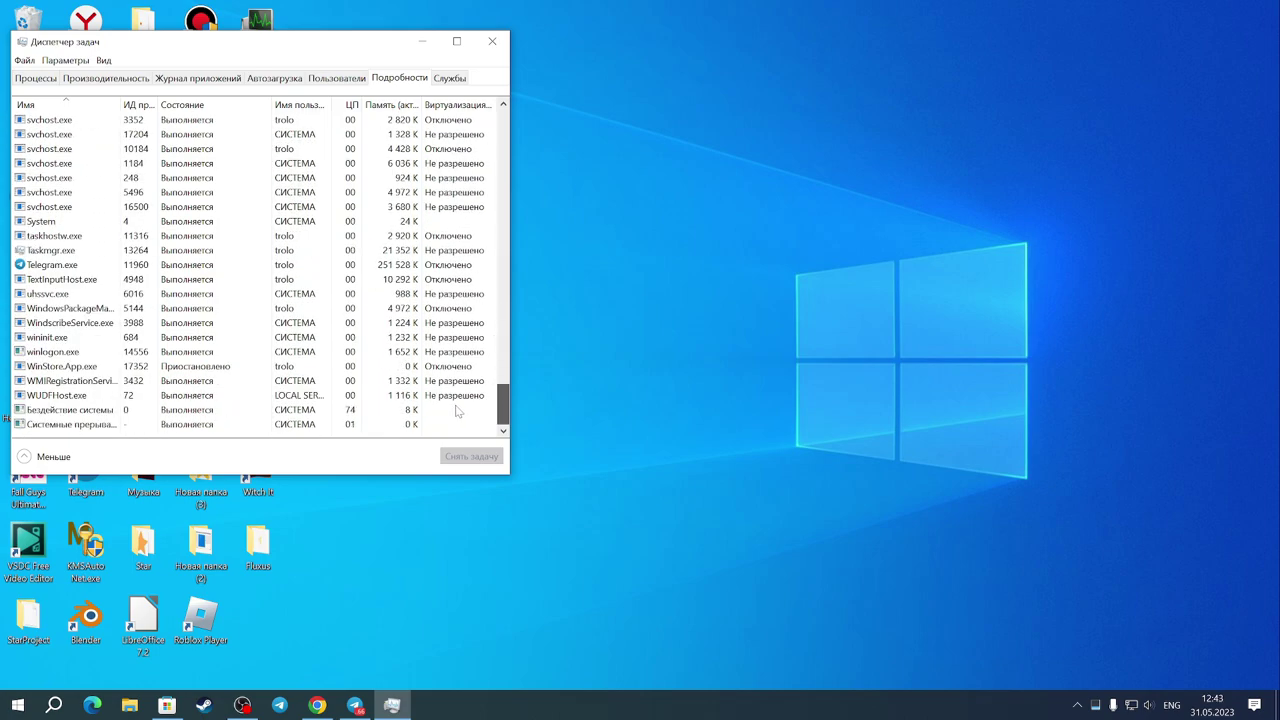
# - Examine the detailed process list back up to its beginning and close Task Manager
pyautogui.scroll(8, 458, 412)
pyautogui.scroll(8, 452, 367)
pyautogui.scroll(7, 446, 299)
pyautogui.scroll(2, 489, 258)
pyautogui.scroll(6, 489, 255)
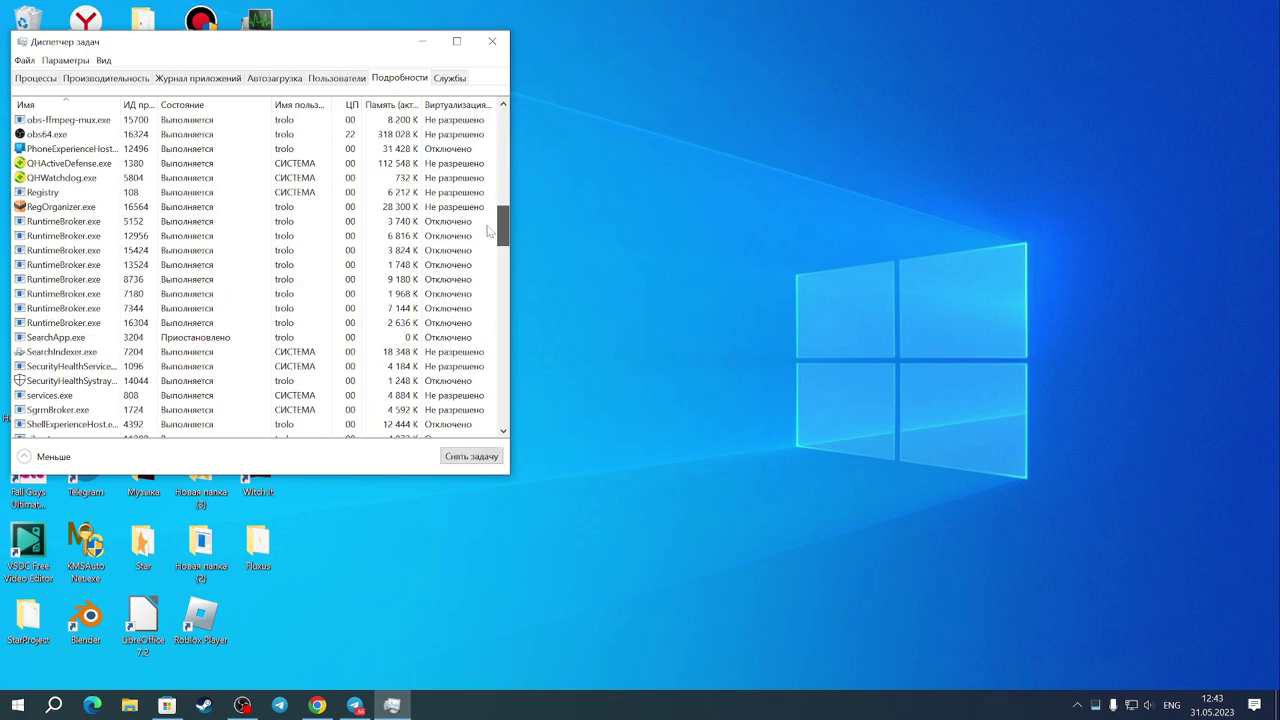
pyautogui.scroll(4, 490, 218)
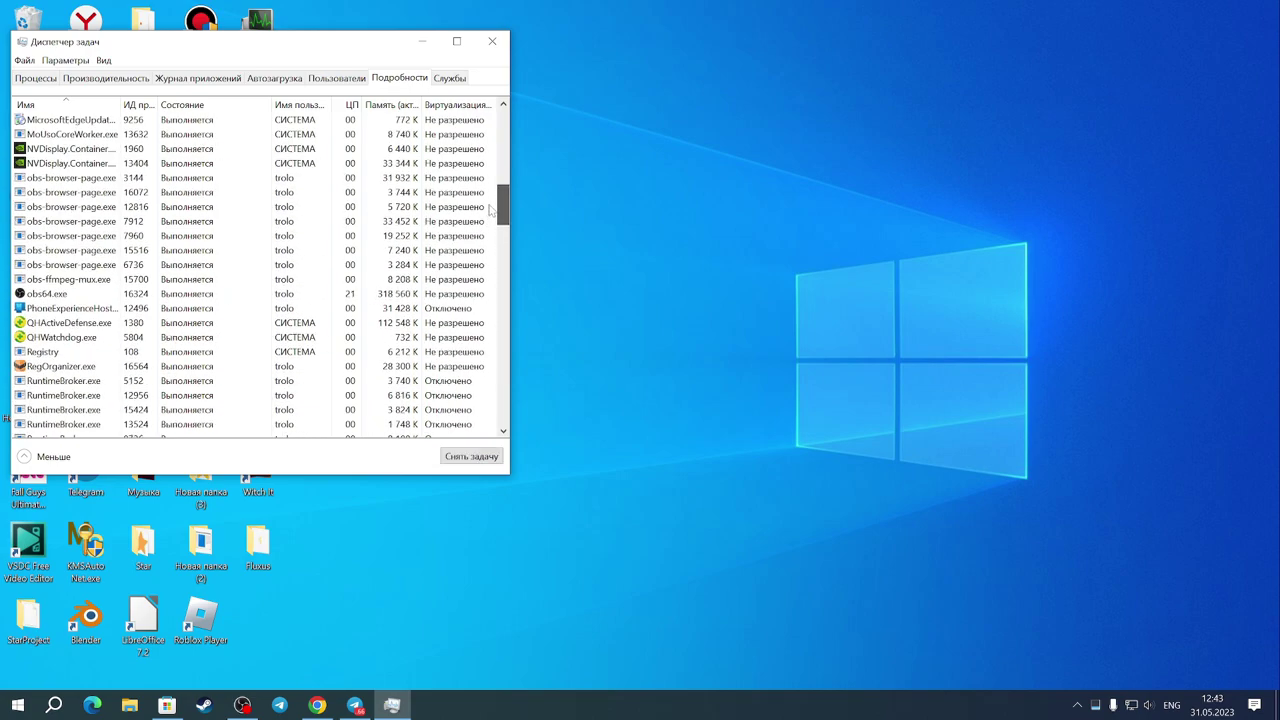
pyautogui.scroll(6, 491, 196)
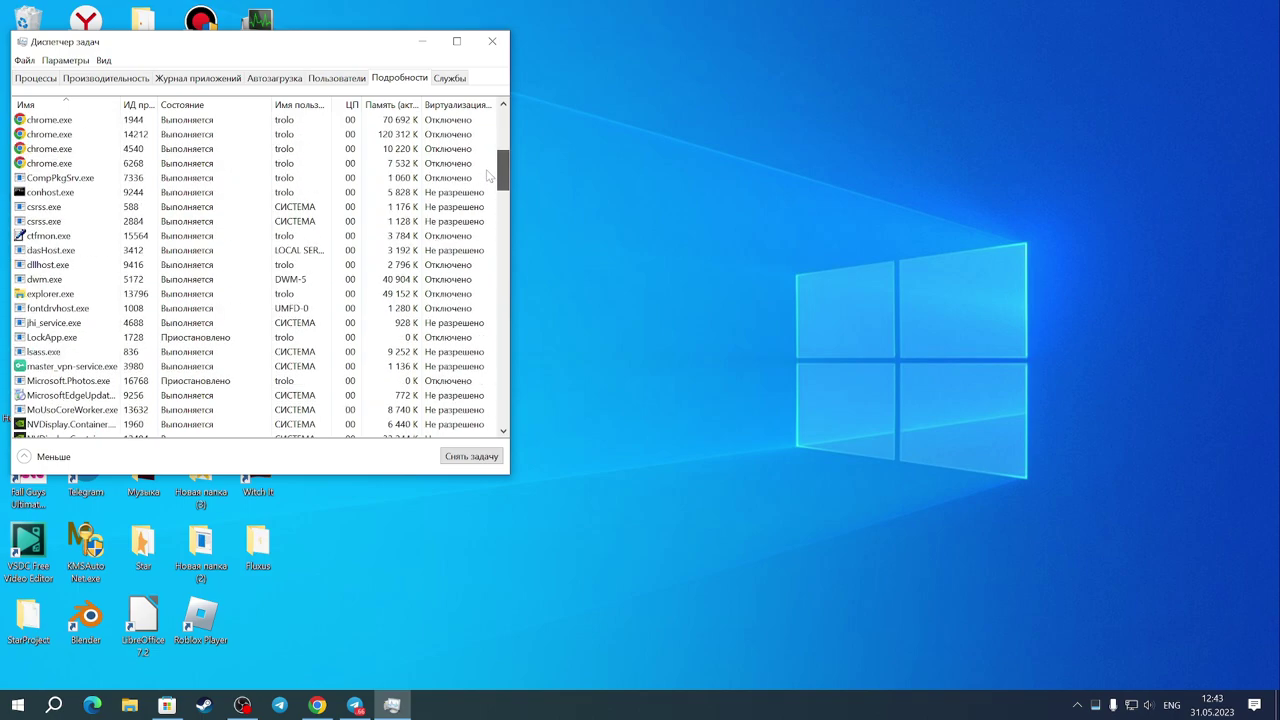
pyautogui.scroll(2, 487, 167)
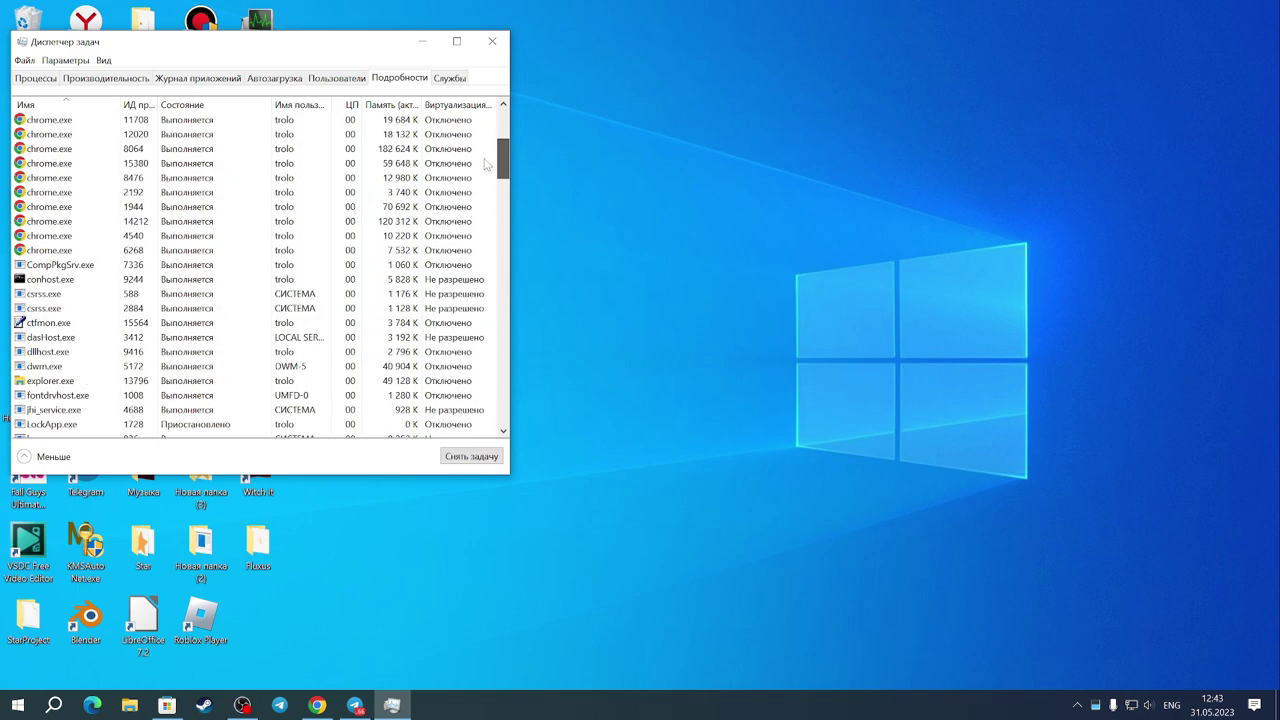
pyautogui.scroll(3, 484, 152)
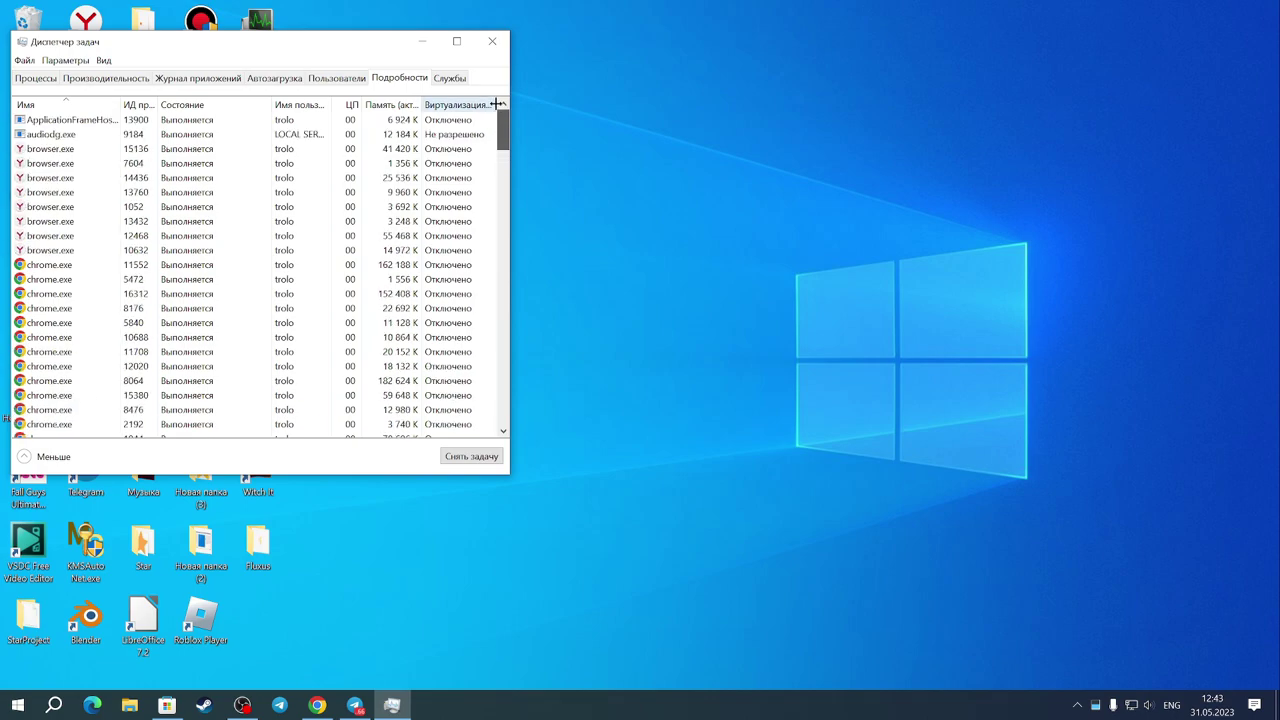
pyautogui.click(491, 43)
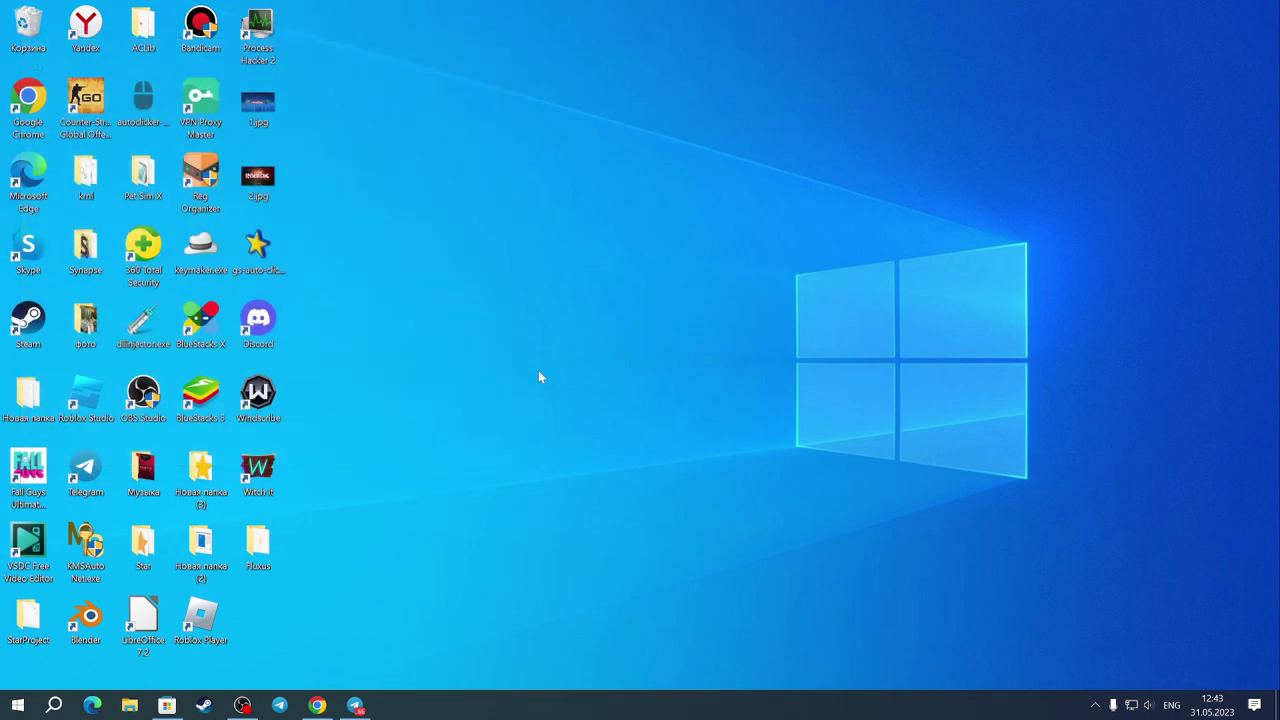
# - Switch to Microsoft Store and sign out of the current account
pyautogui.click(167, 705)
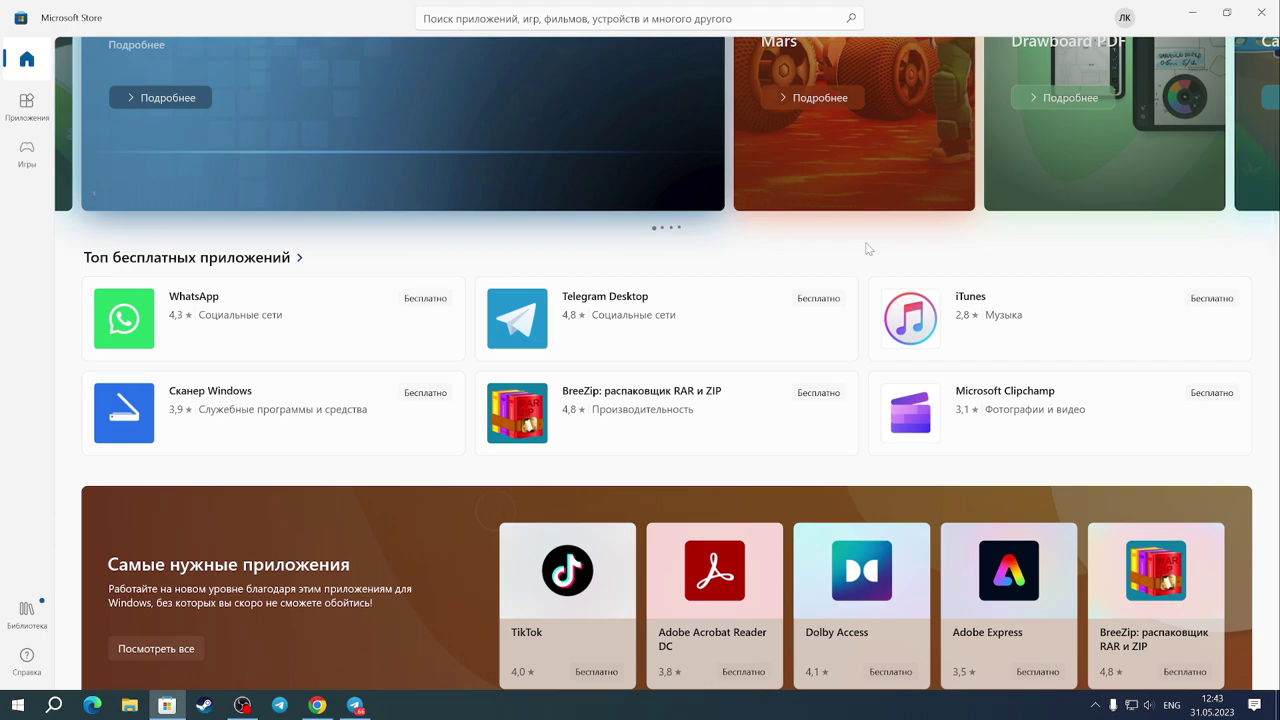
pyautogui.scroll(2, 868, 249)
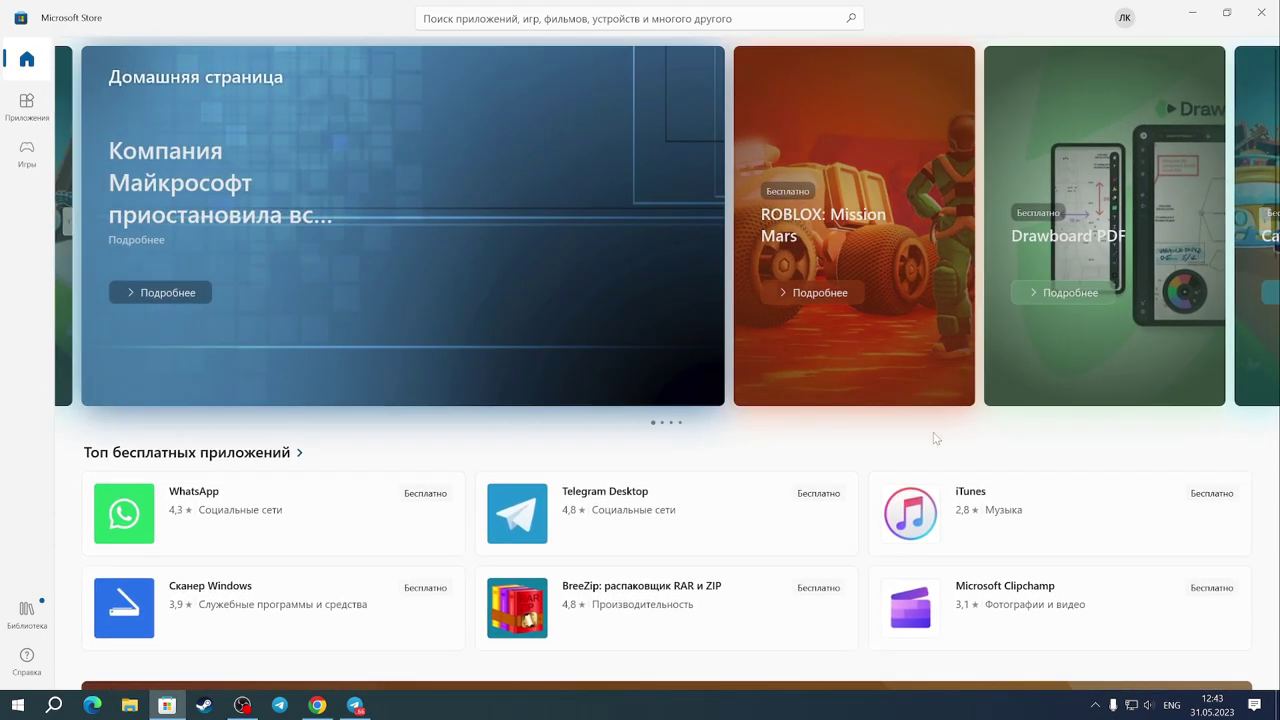
pyautogui.click(1125, 18)
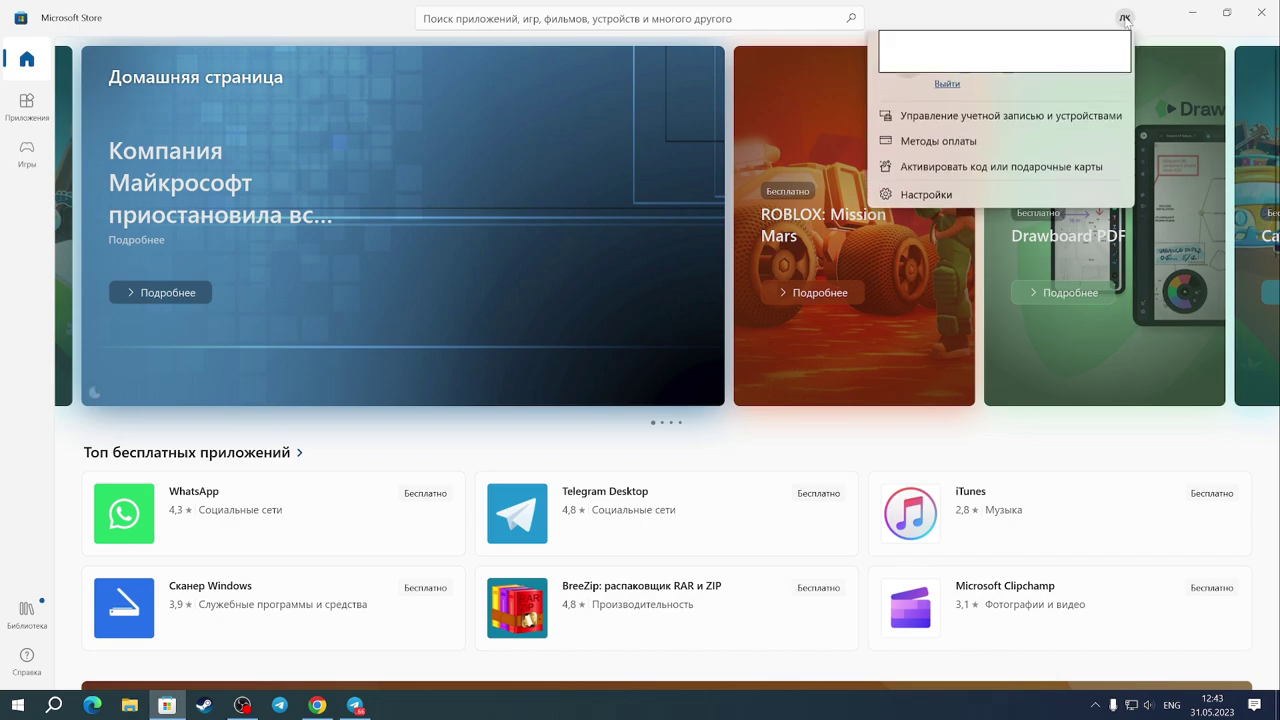
pyautogui.click(946, 85)
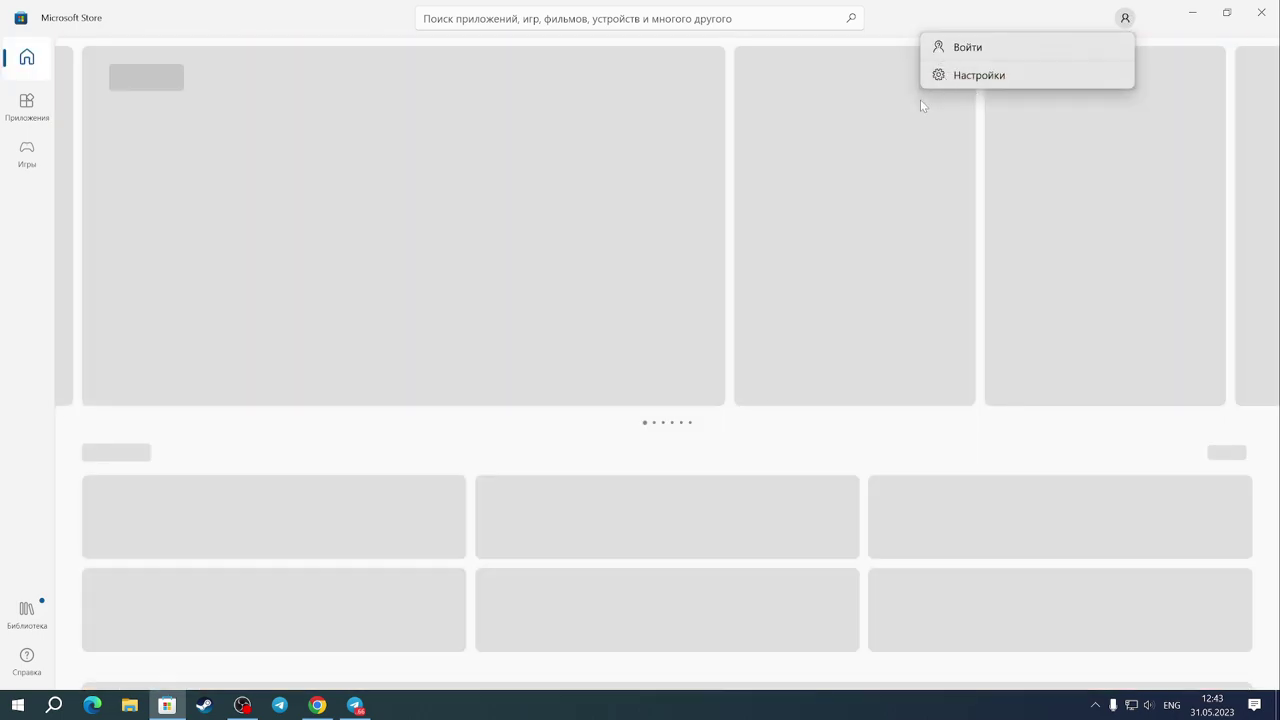
# - Bring up the Microsoft Store sign-in dialog, dismiss it without signing in, and close the store
pyautogui.click(962, 47)
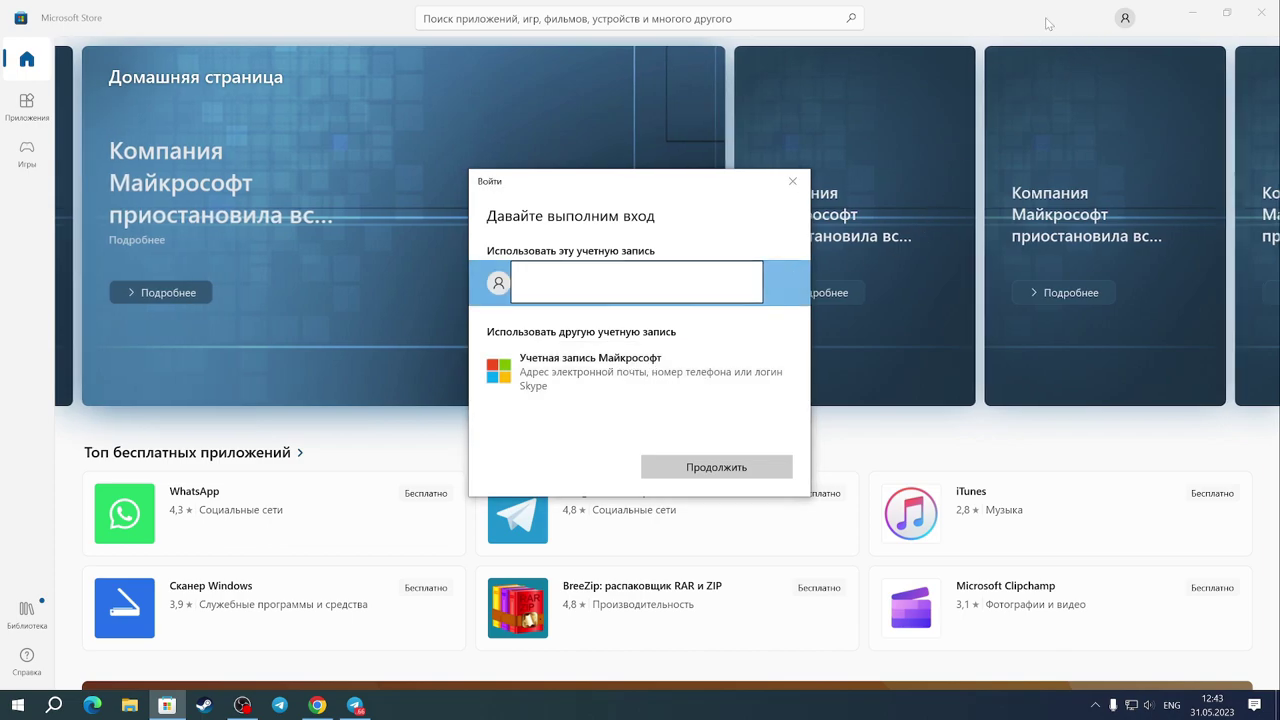
pyautogui.click(792, 181)
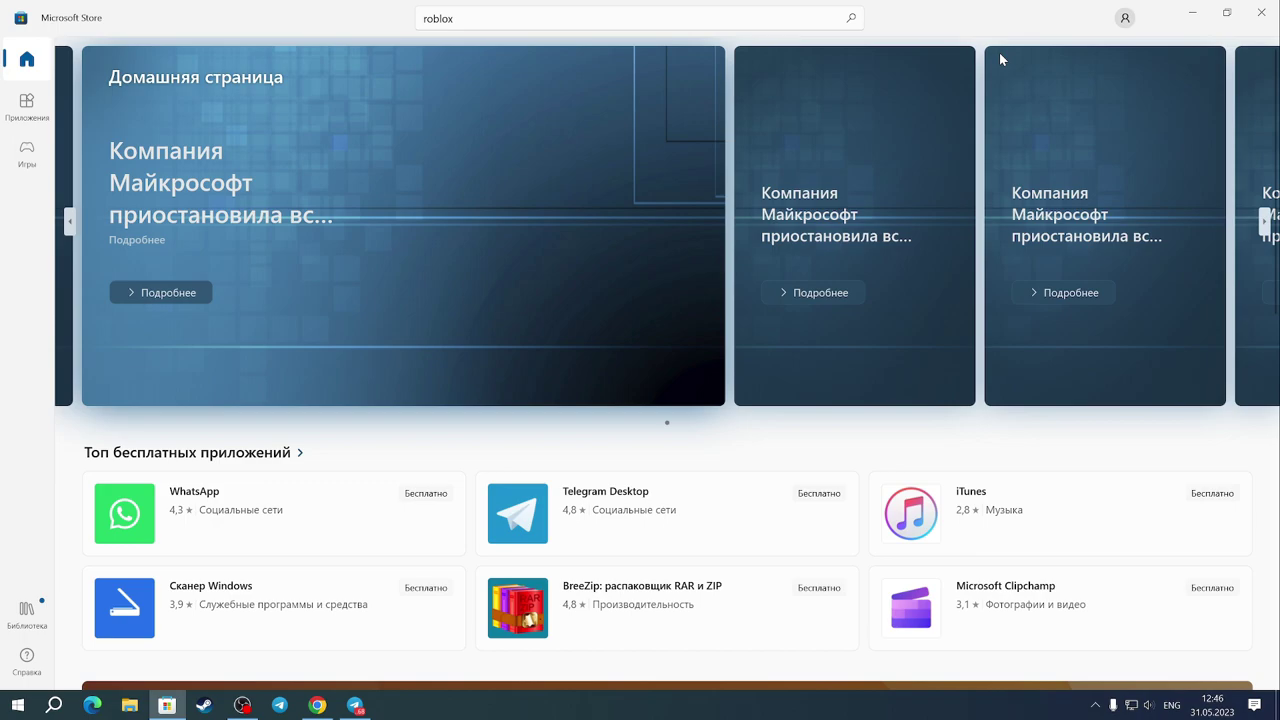
pyautogui.click(1261, 12)
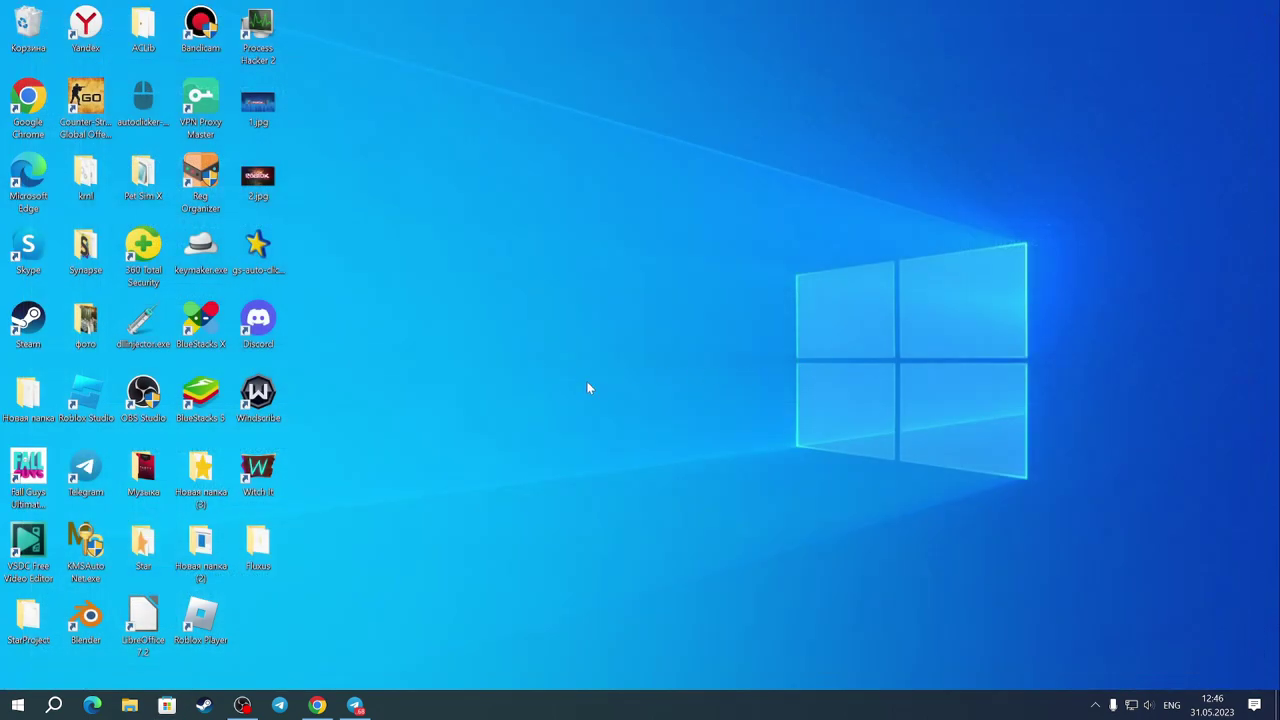
# - Search Windows for "store" and open the app settings of Microsoft Store
pyautogui.rightClick(167, 706)
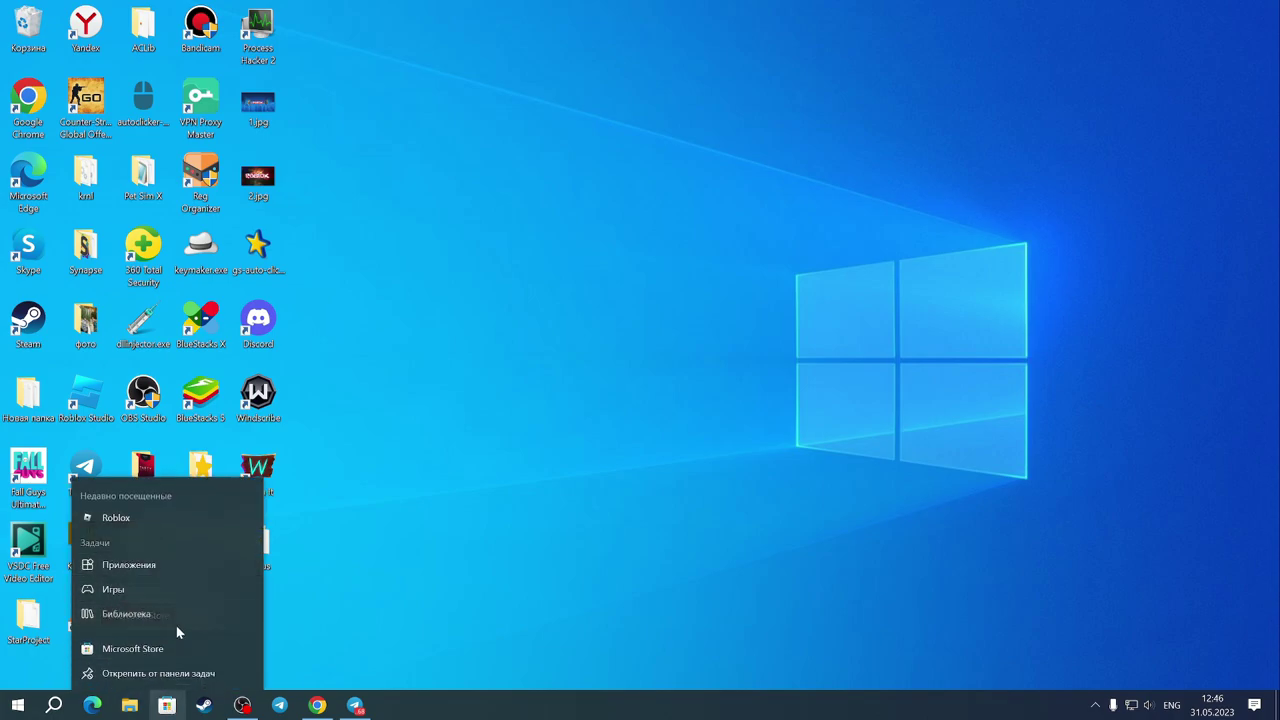
pyautogui.click(54, 705)
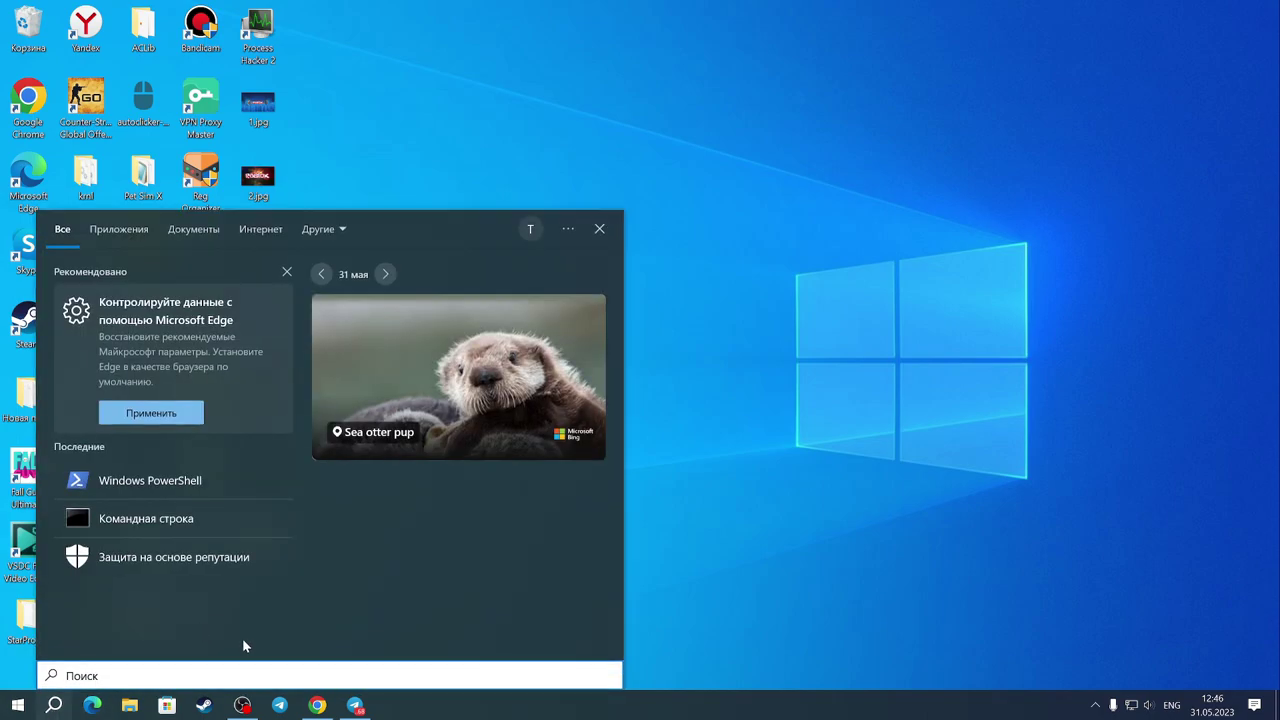
pyautogui.write('store')
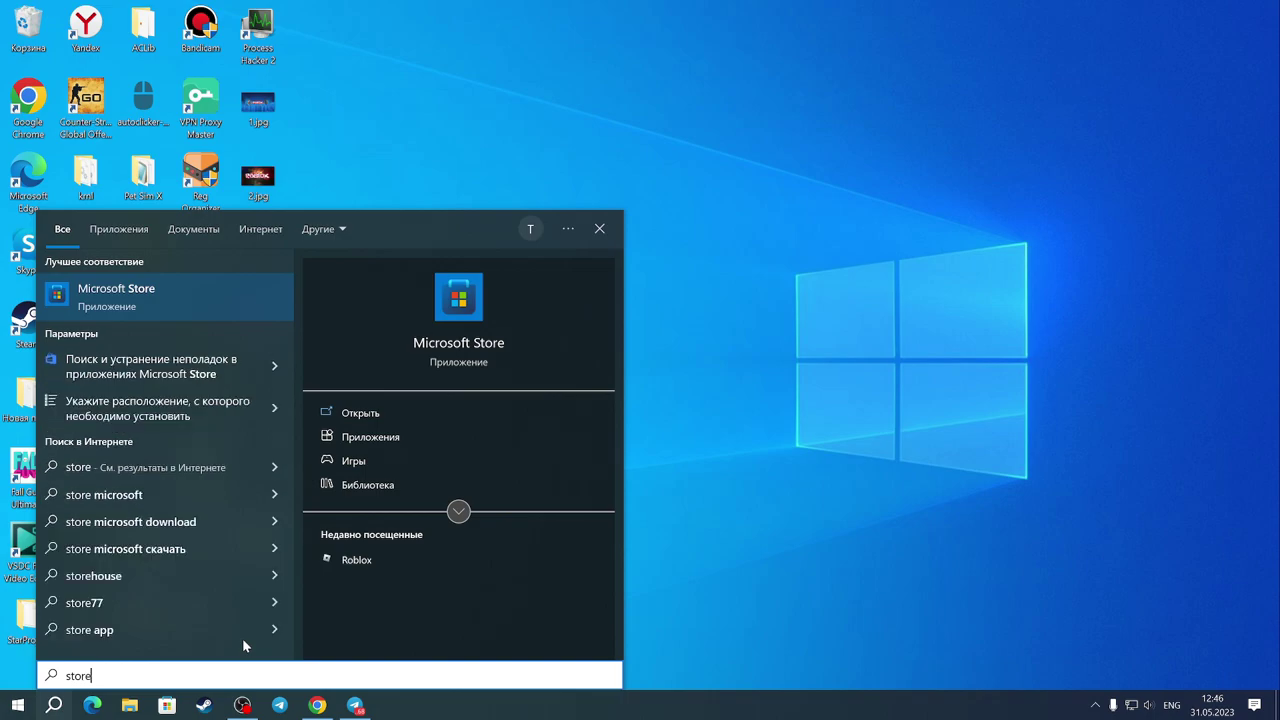
pyautogui.rightClick(176, 312)
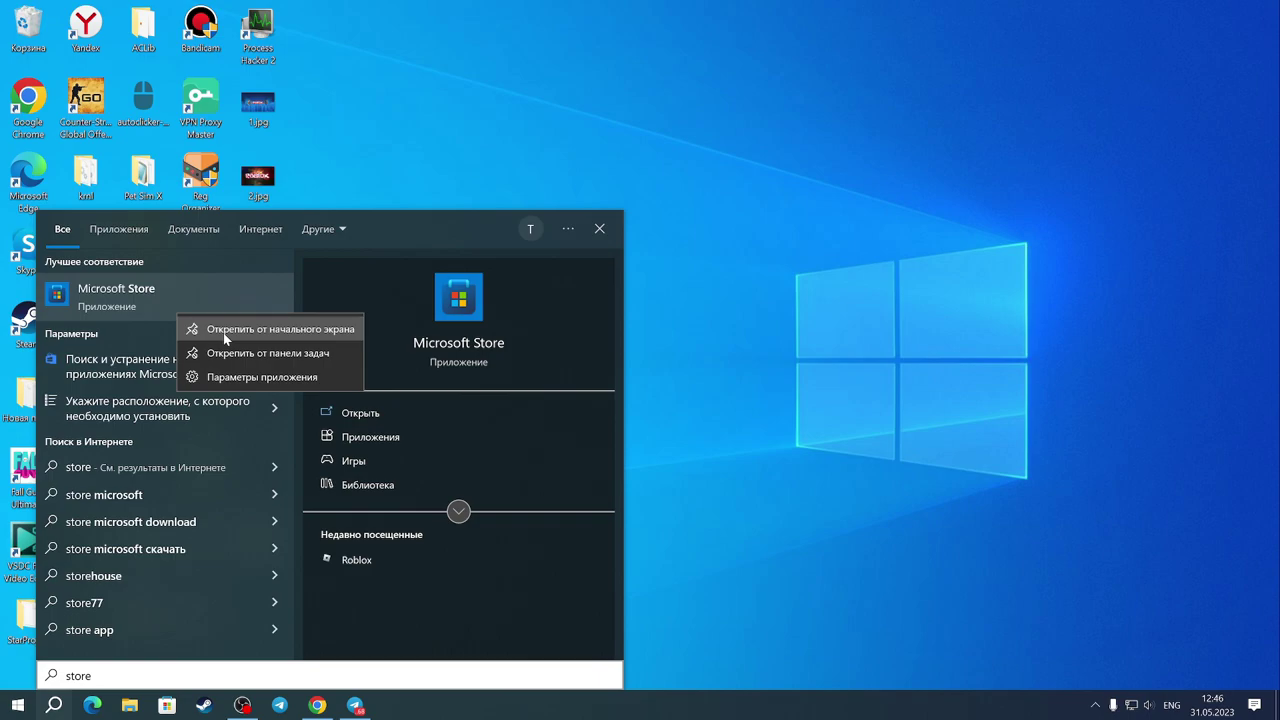
pyautogui.click(243, 378)
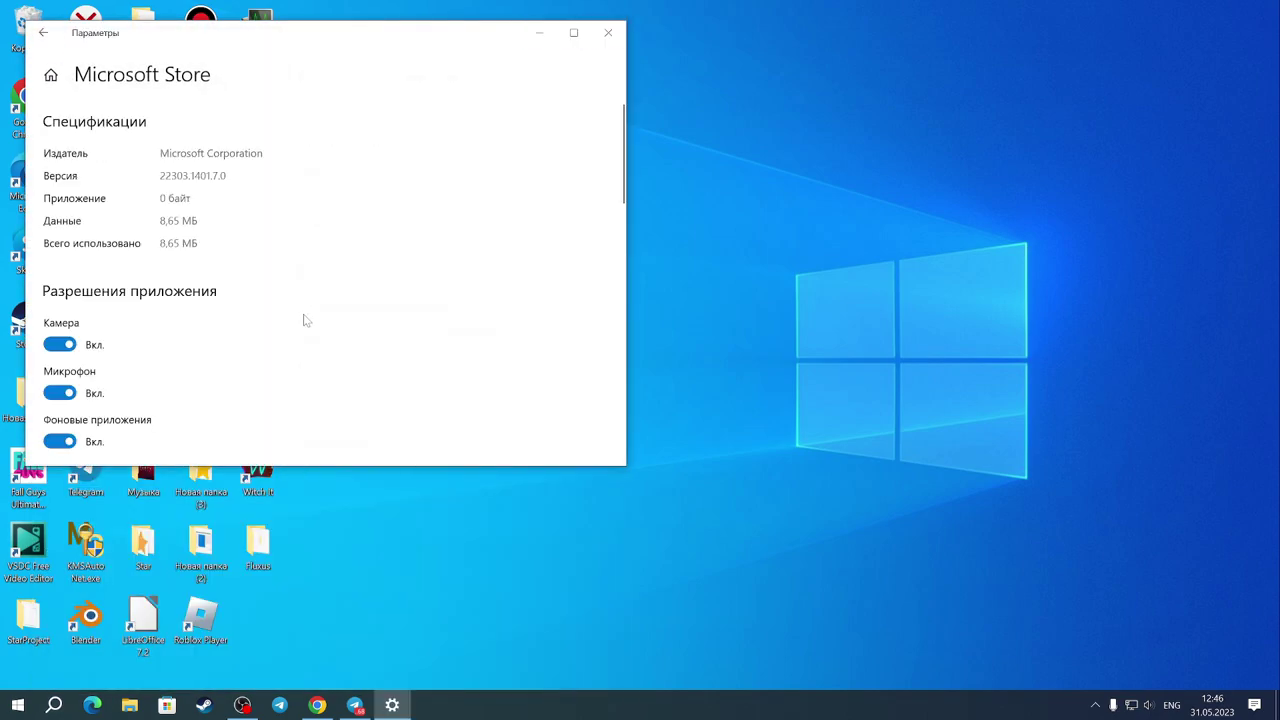
# - Examine the Microsoft Store app settings, including its permissions and its terminate, repair and reset options, and close the settings window
pyautogui.scroll(-2, 205, 326)
pyautogui.scroll(-3, 203, 328)
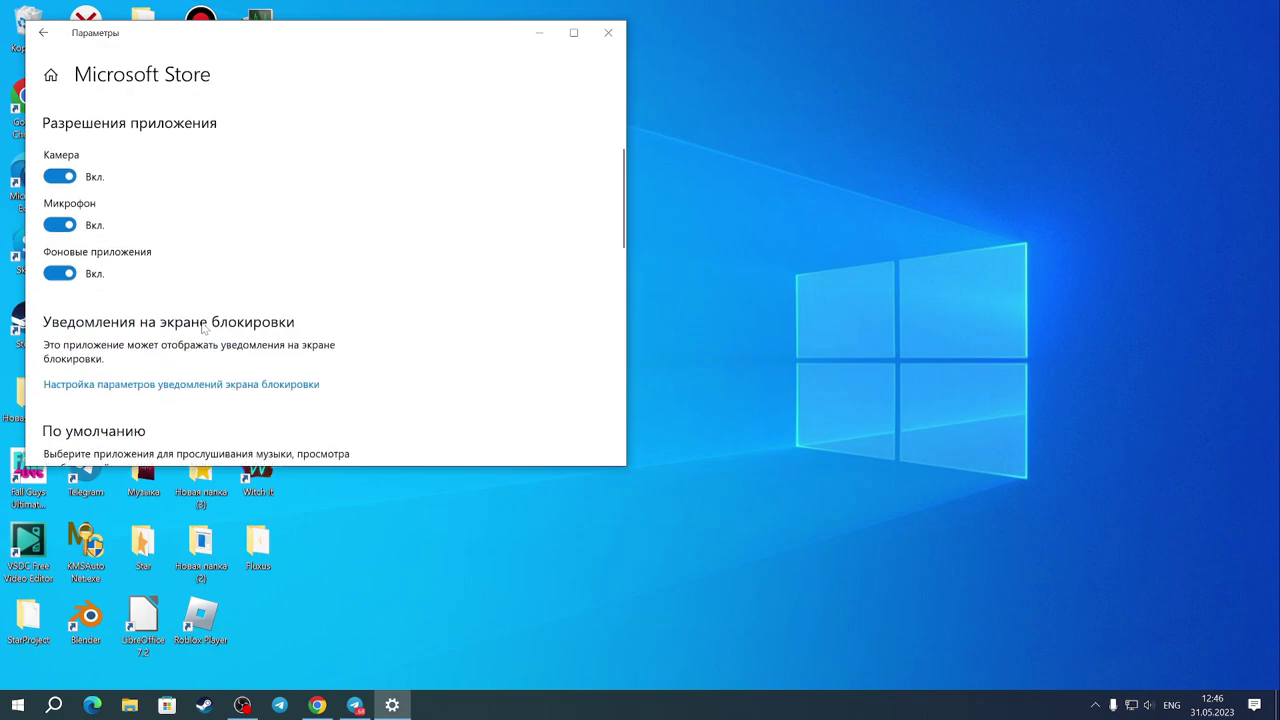
pyautogui.scroll(1, 203, 330)
pyautogui.scroll(-3, 203, 328)
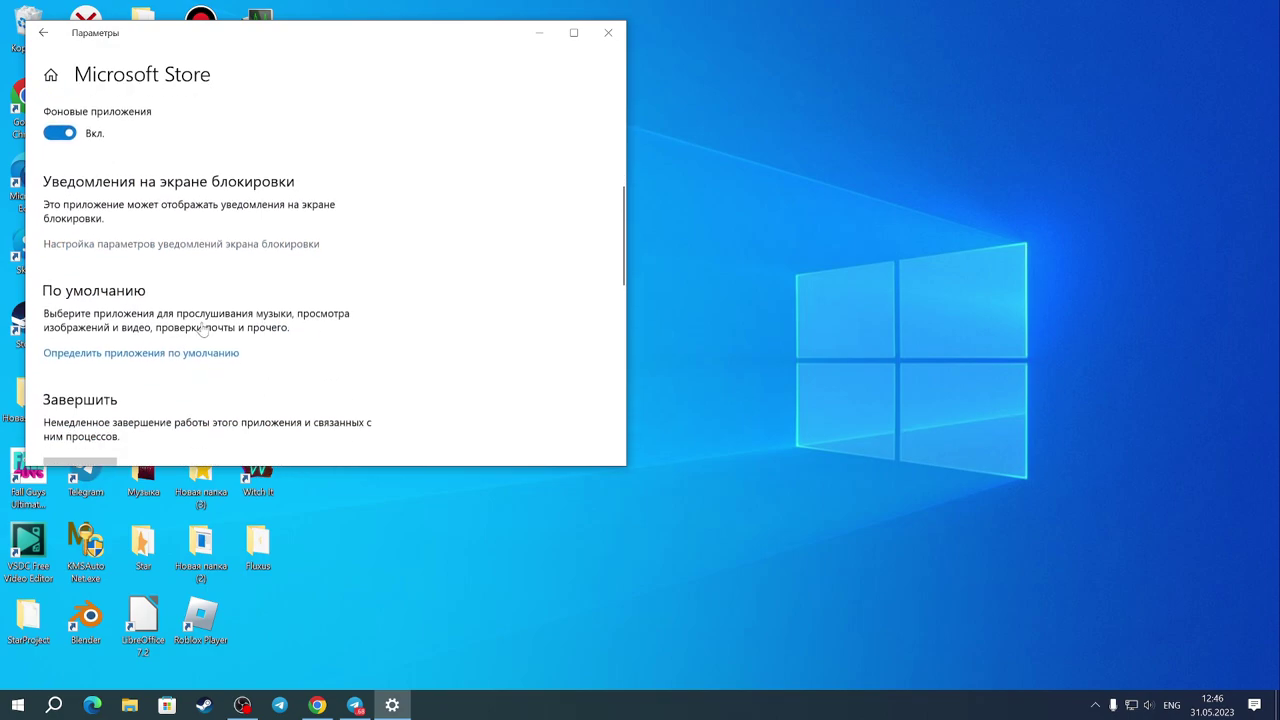
pyautogui.scroll(-4, 203, 327)
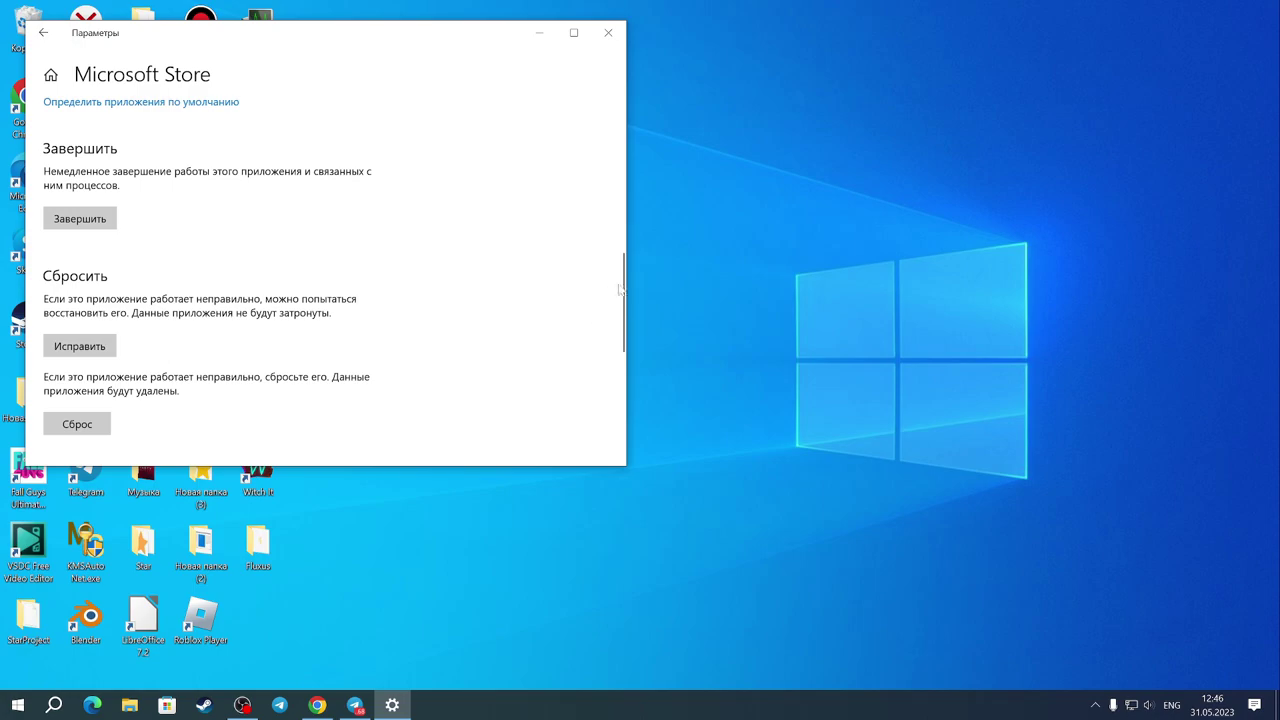
pyautogui.moveTo(623, 287); pyautogui.dragTo(580, 126)
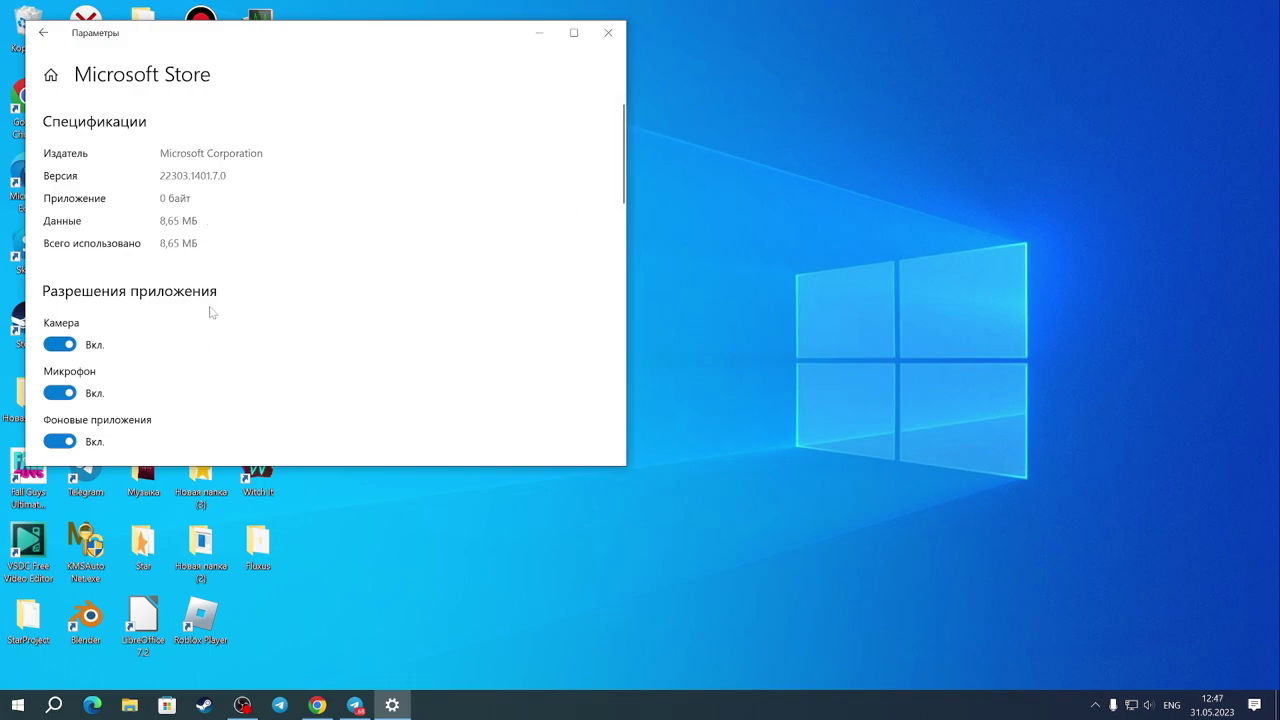
pyautogui.scroll(-3, 207, 304)
pyautogui.click(612, 35)
# - Search Windows for "store" again, examine all actions offered for Microsoft Store with results limited to apps, and close the search
pyautogui.rightClick(167, 705)
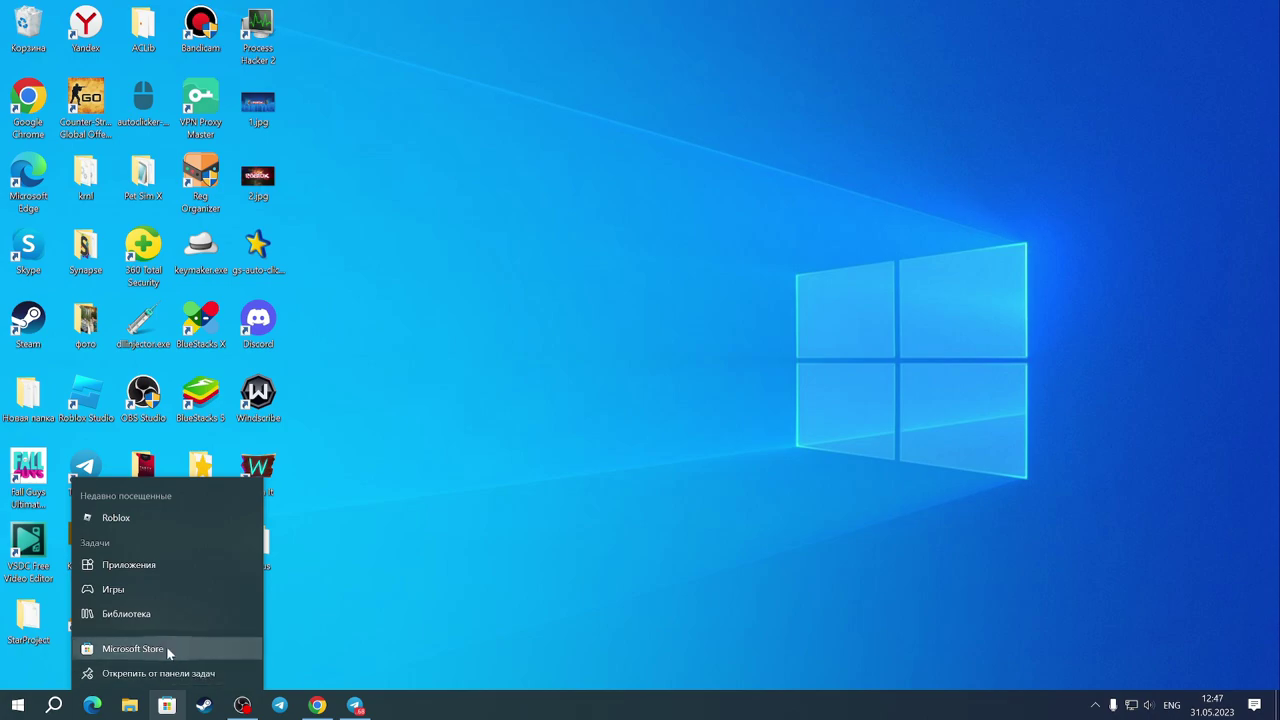
pyautogui.click(54, 705)
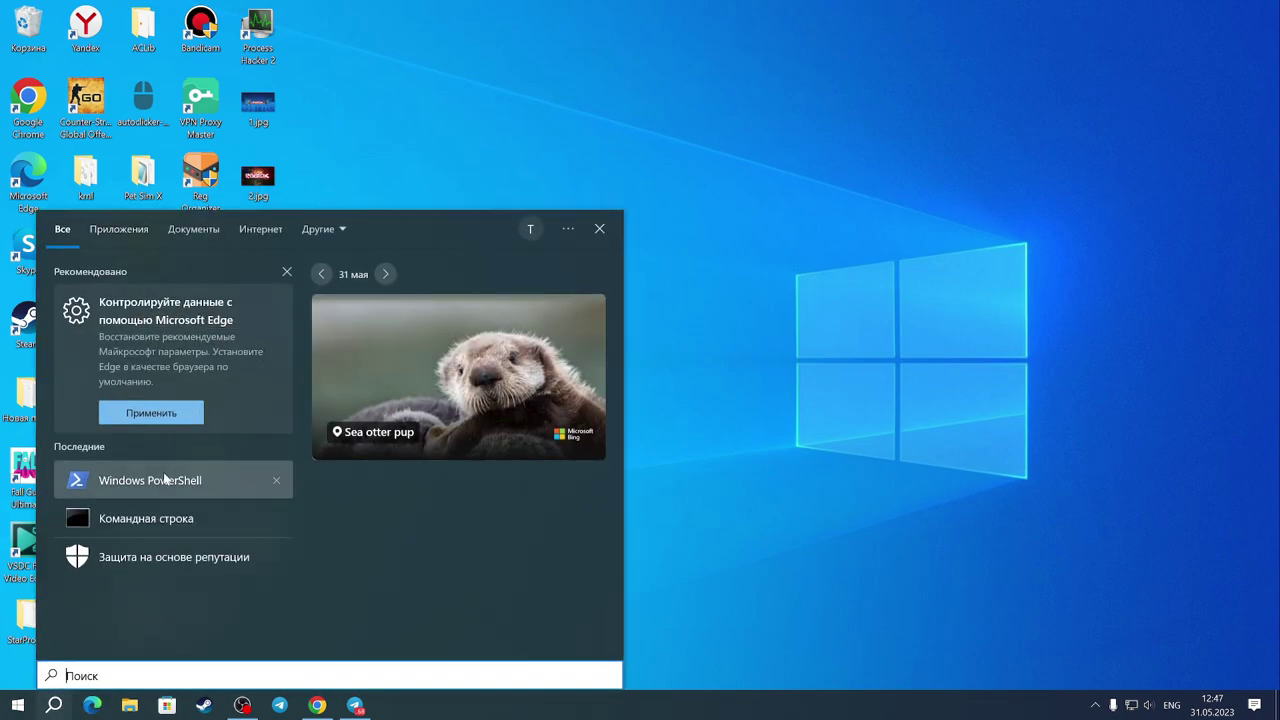
pyautogui.write('store')
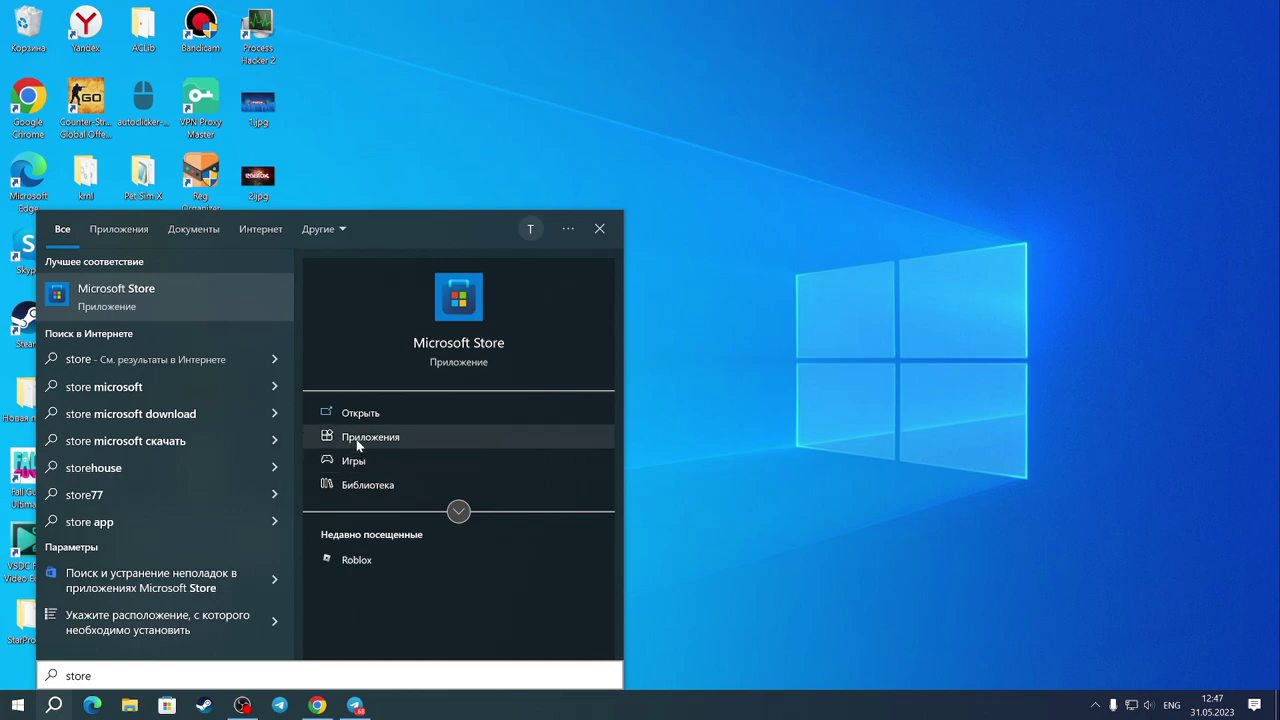
pyautogui.rightClick(96, 302)
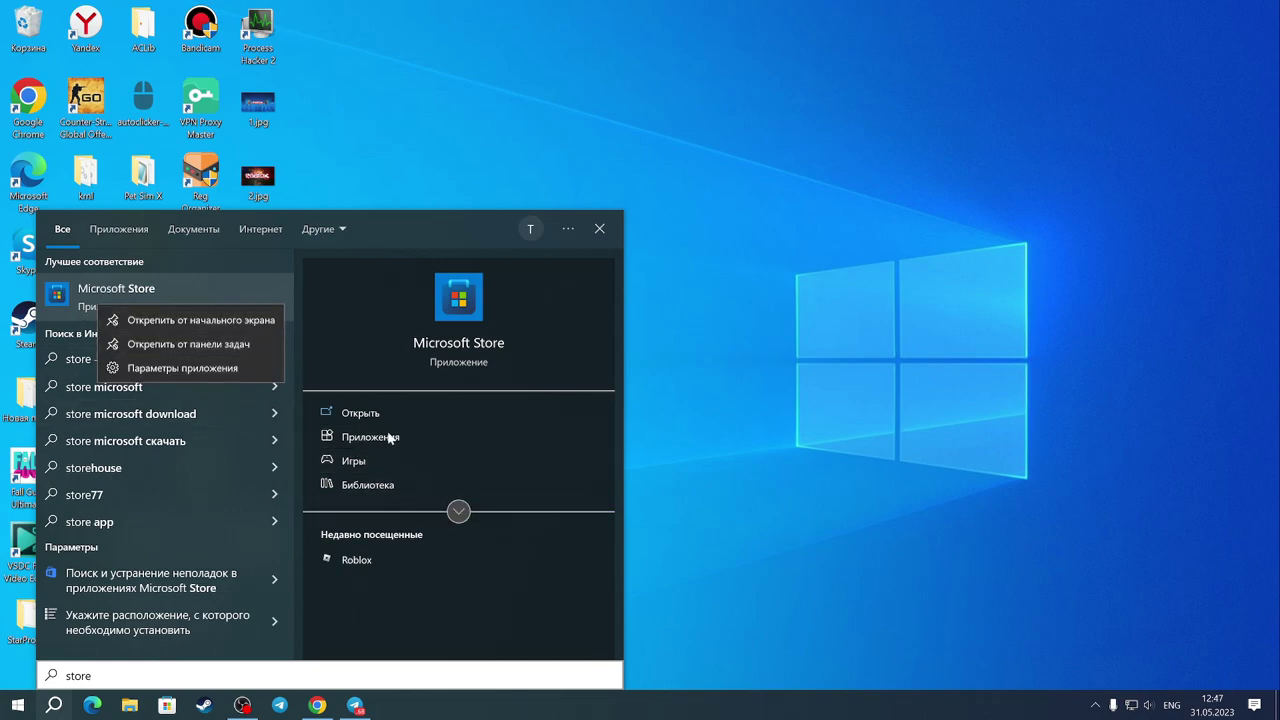
pyautogui.click(466, 512)
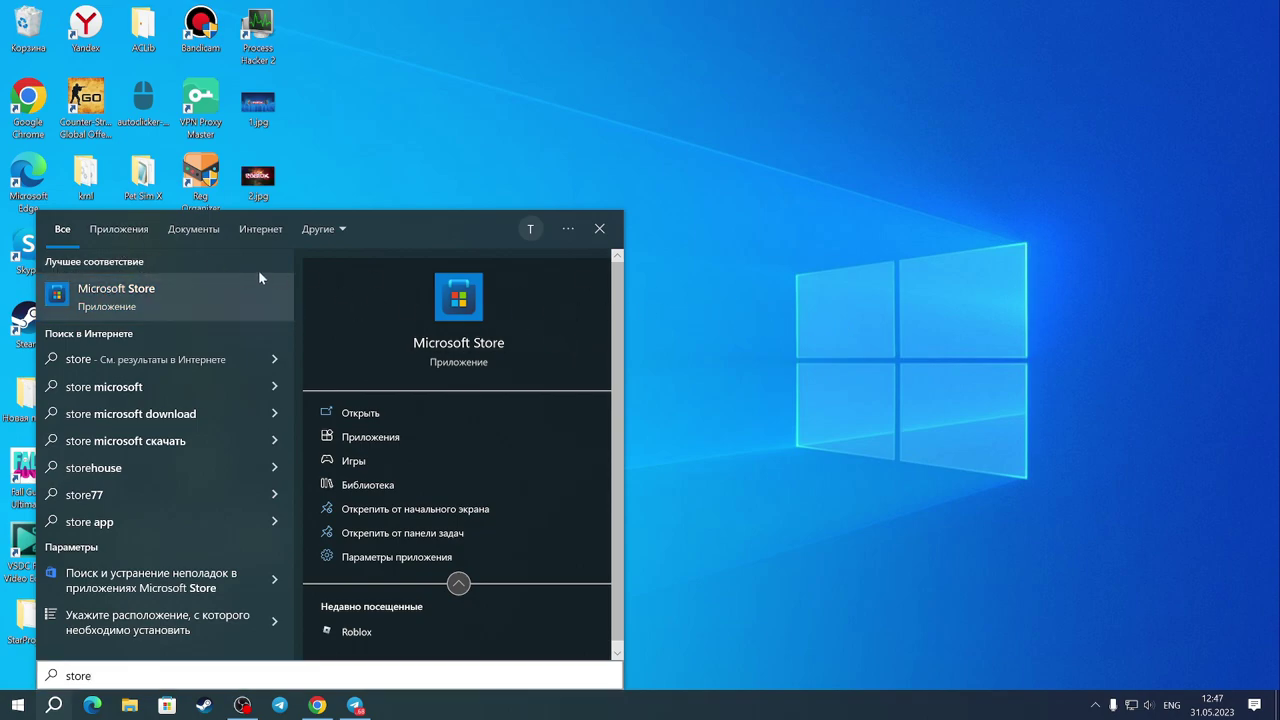
pyautogui.click(115, 230)
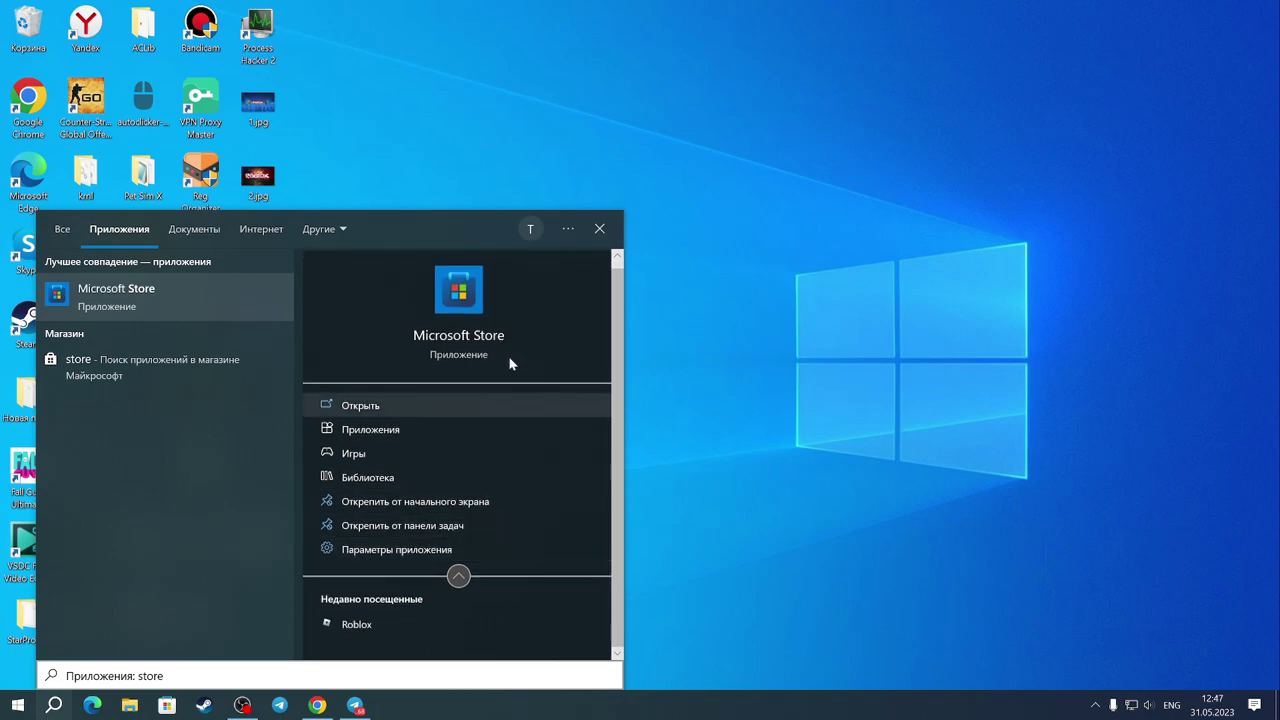
pyautogui.click(567, 230)
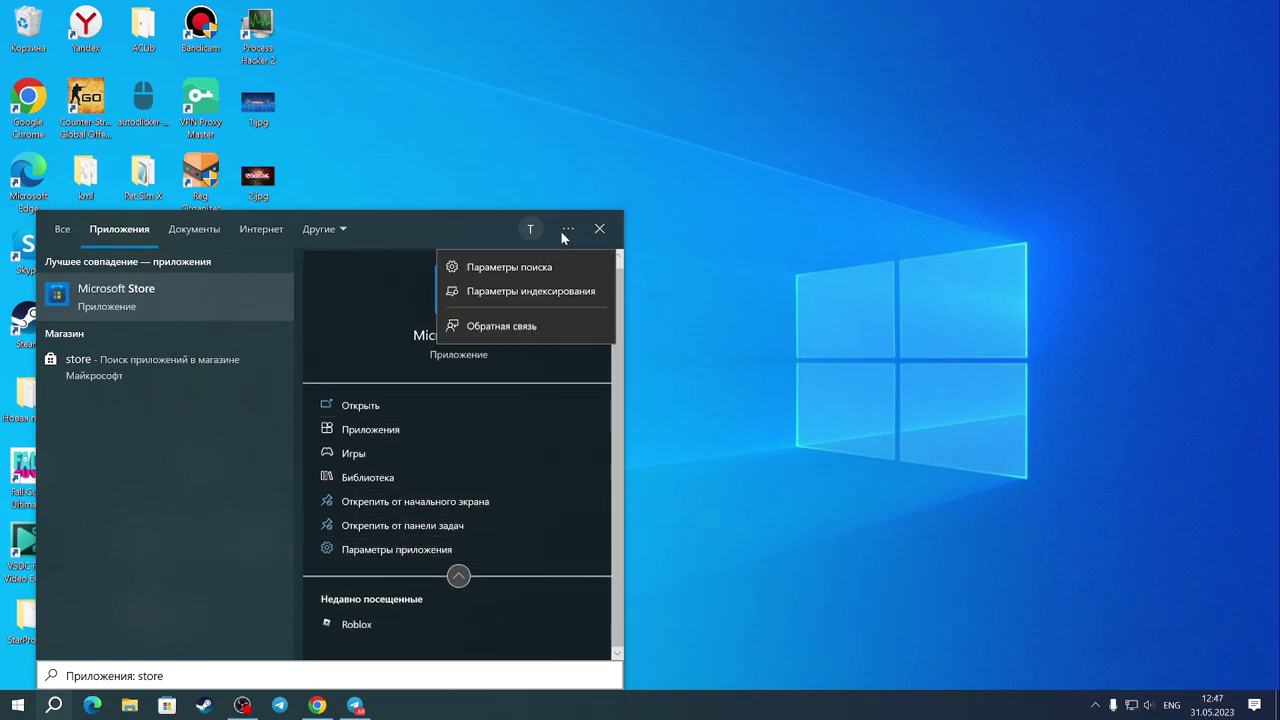
pyautogui.click(385, 231)
pyautogui.rightClick(136, 305)
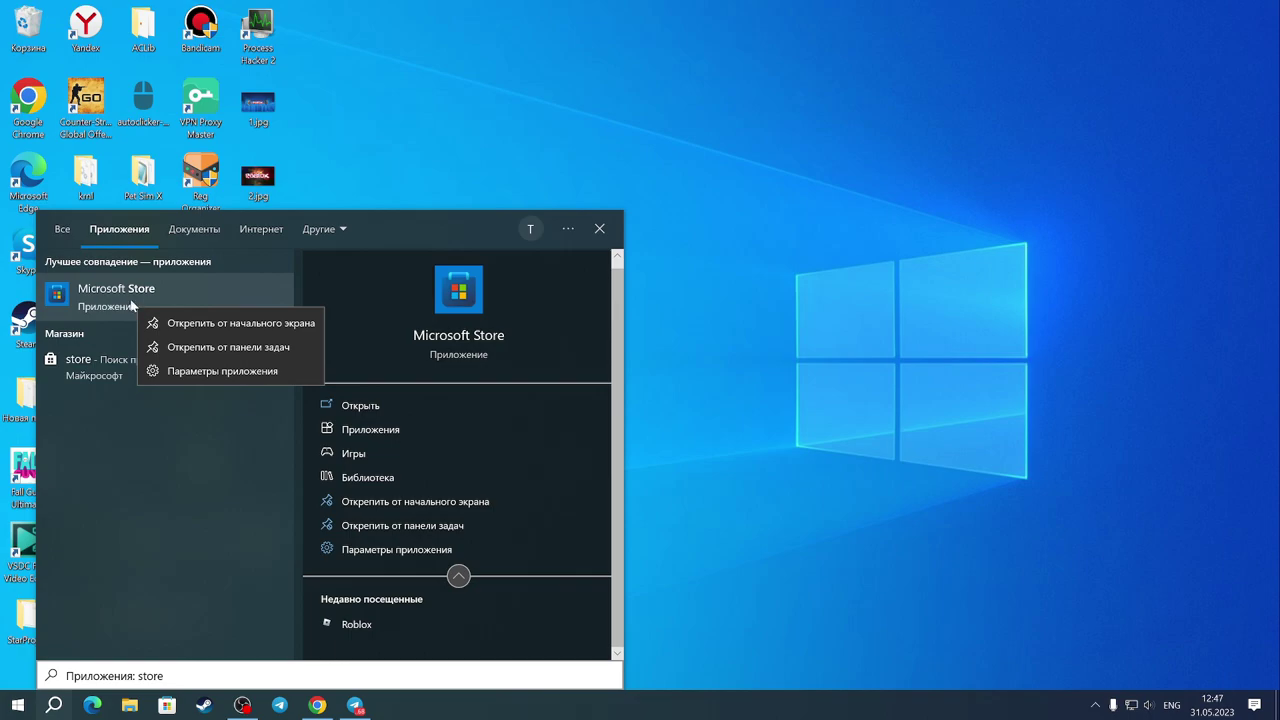
pyautogui.click(726, 320)
pyautogui.rightClick(167, 705)
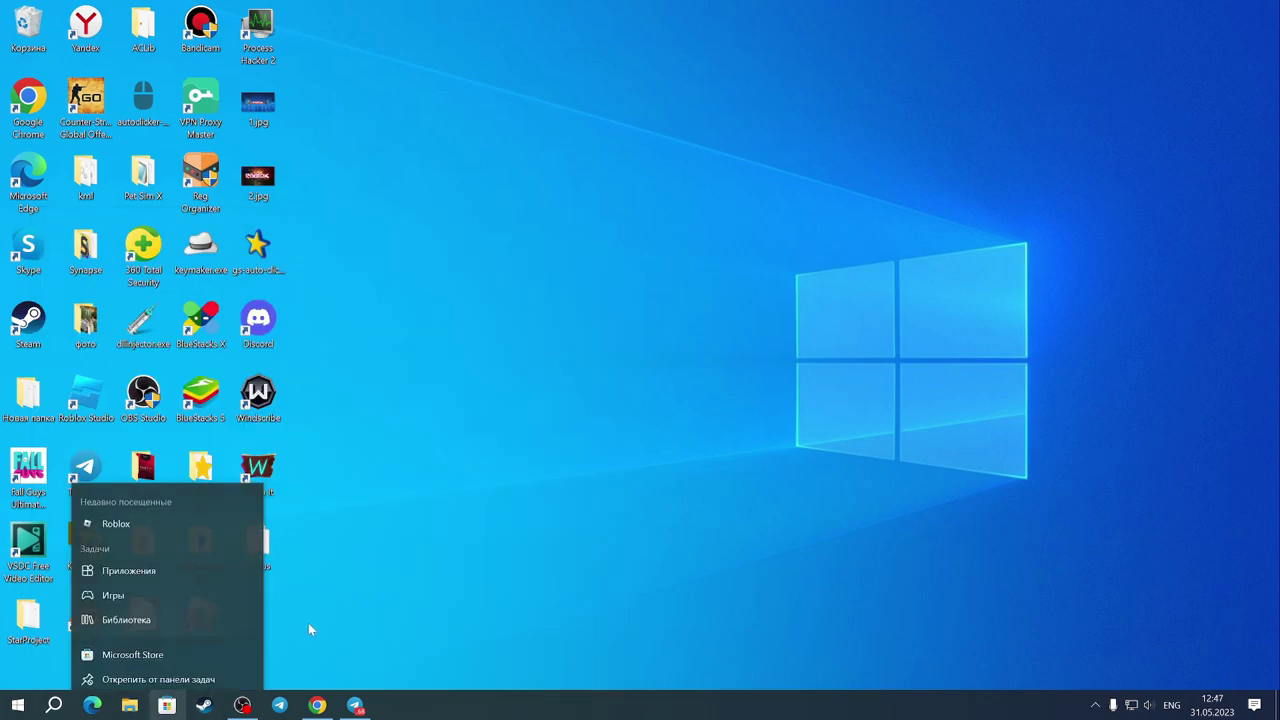
pyautogui.click(483, 493)
pyautogui.rightClick(168, 702)
pyautogui.click(440, 563)
pyautogui.rightClick(163, 705)
pyautogui.click(389, 569)
pyautogui.rightClick(166, 705)
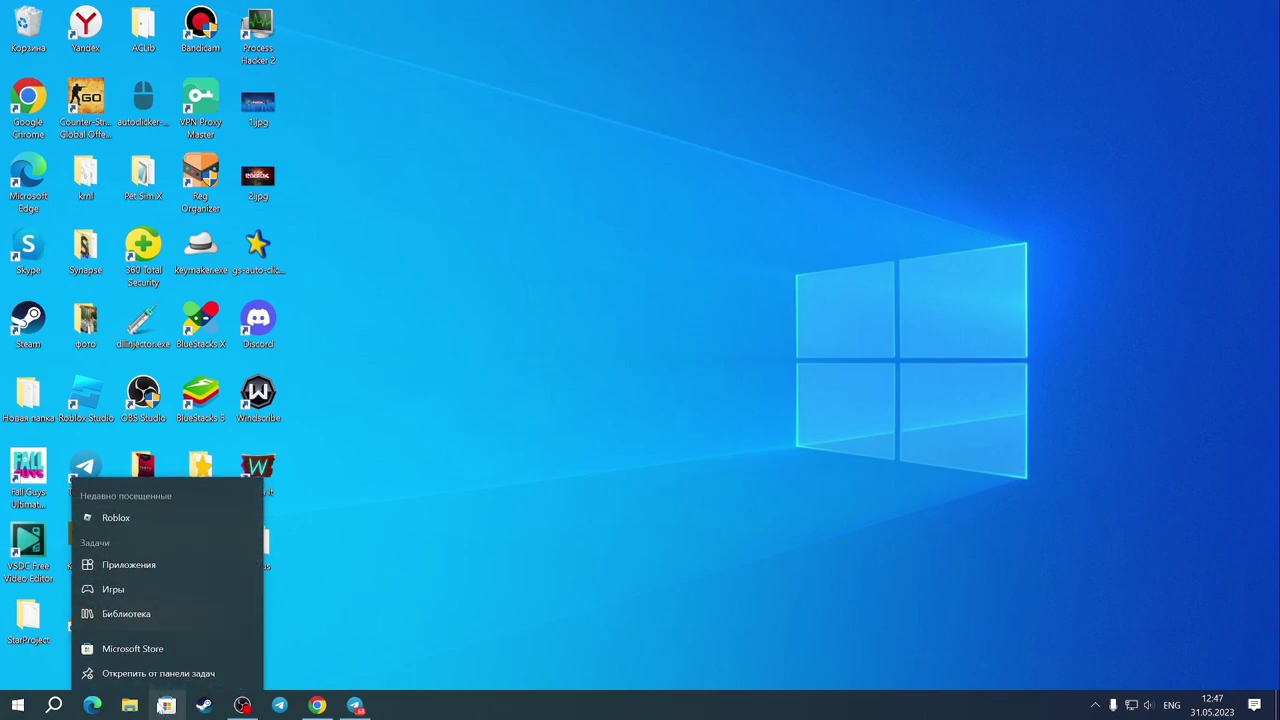
pyautogui.click(480, 570)
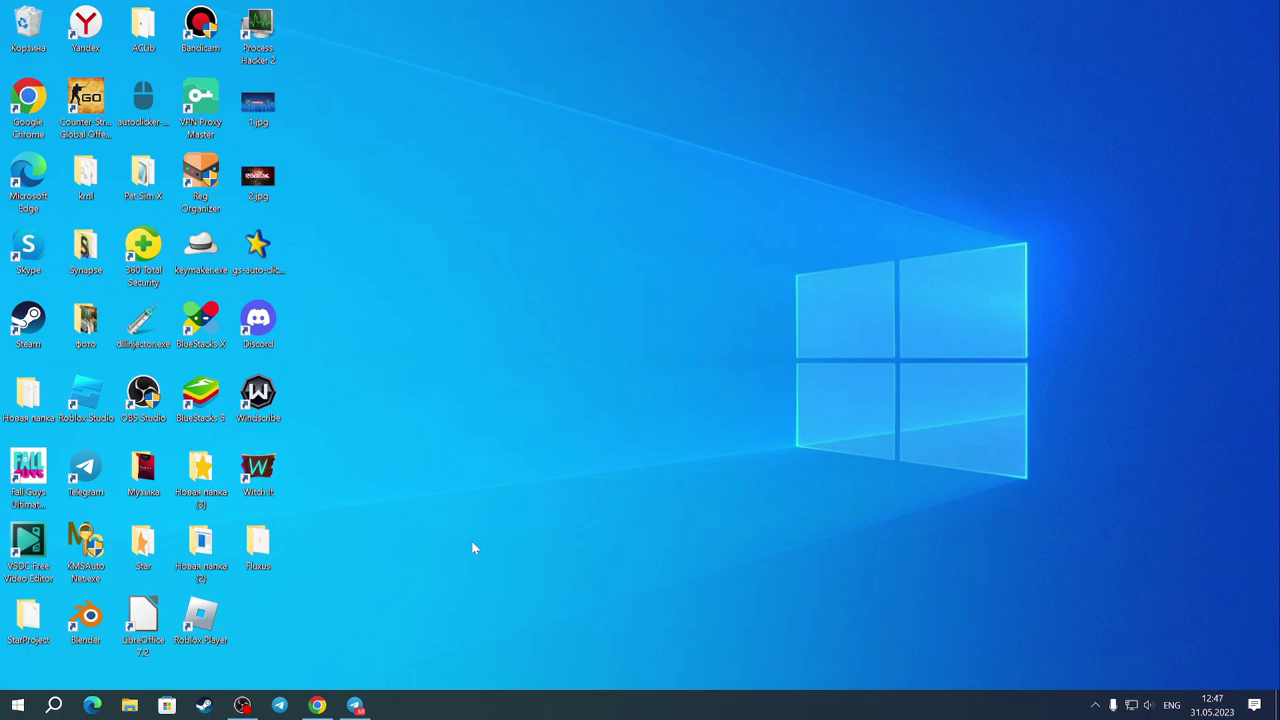
pyautogui.rightClick(172, 706)
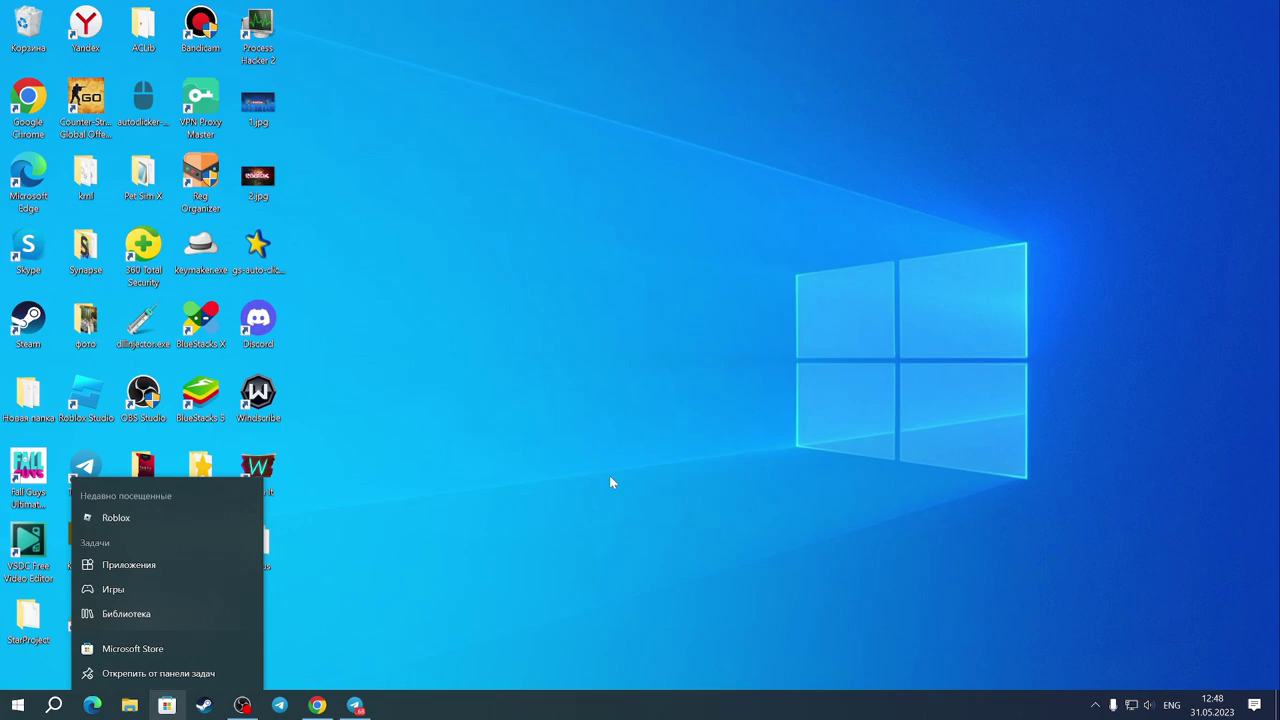
pyautogui.click(540, 457)
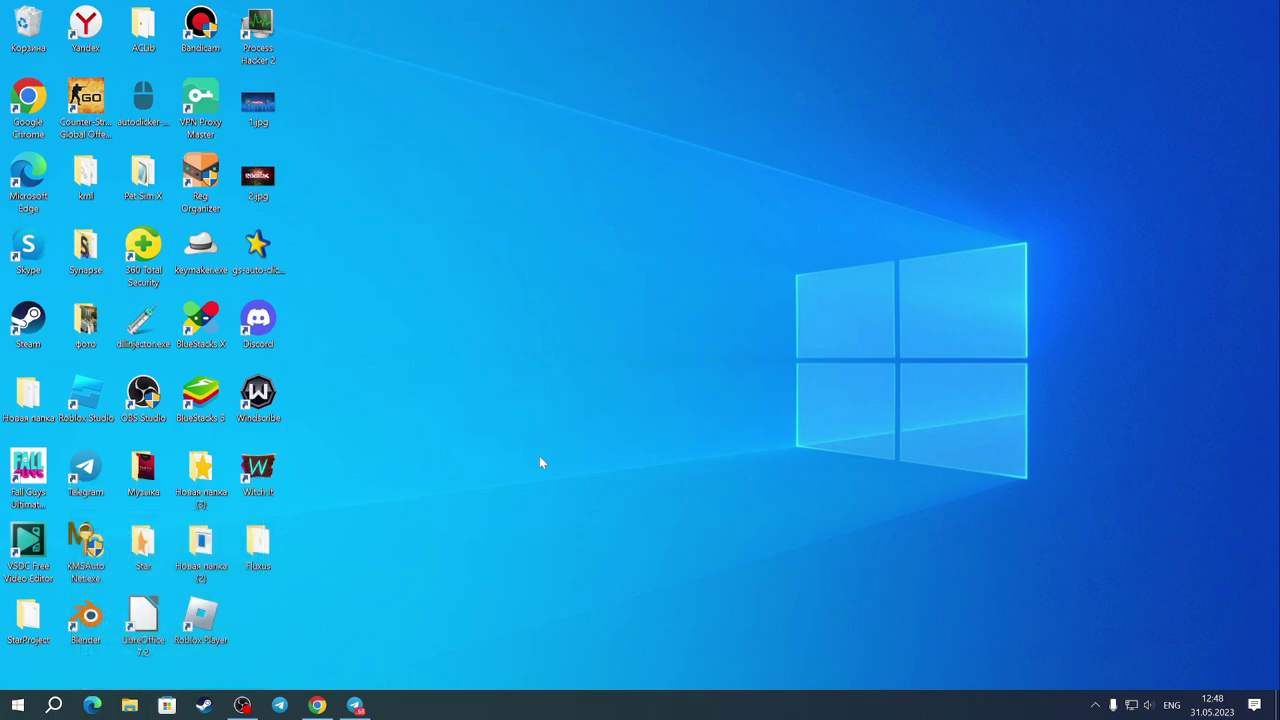